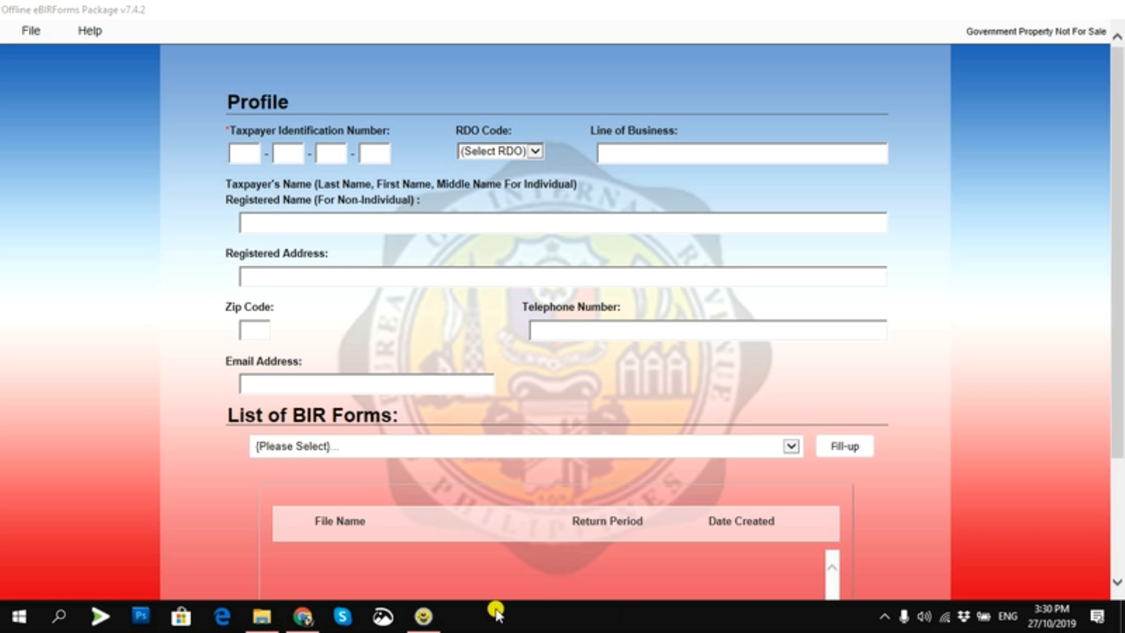
Check the Offline eBIRForms Package version on the BIR web page in Chrome against the installed package, and return to the package
left_click(310, 621)
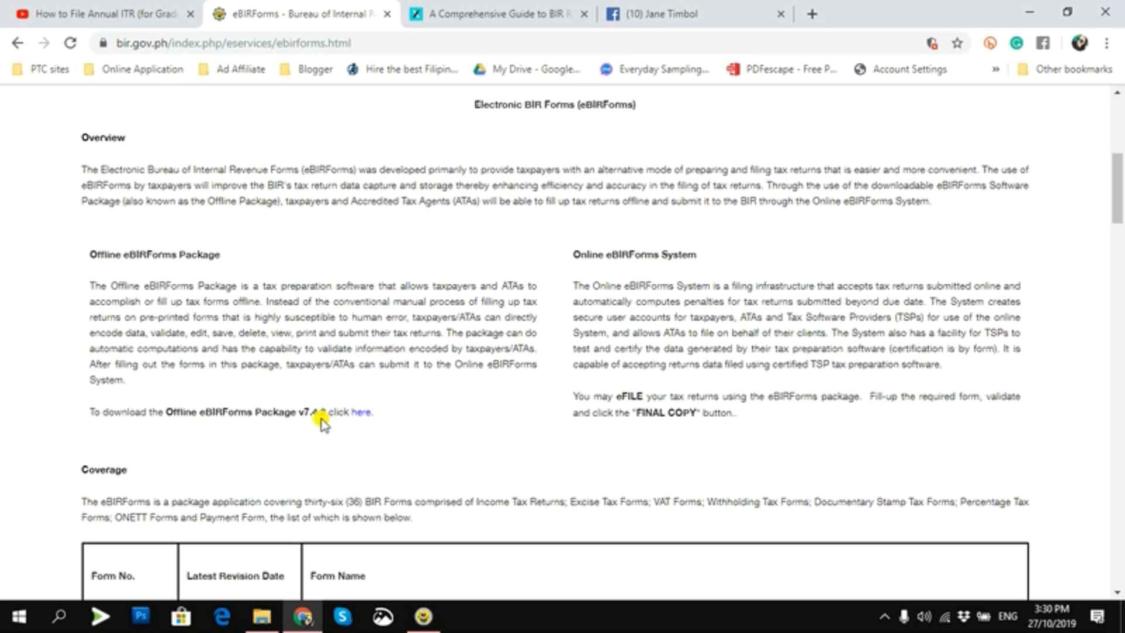
left_click(423, 616)
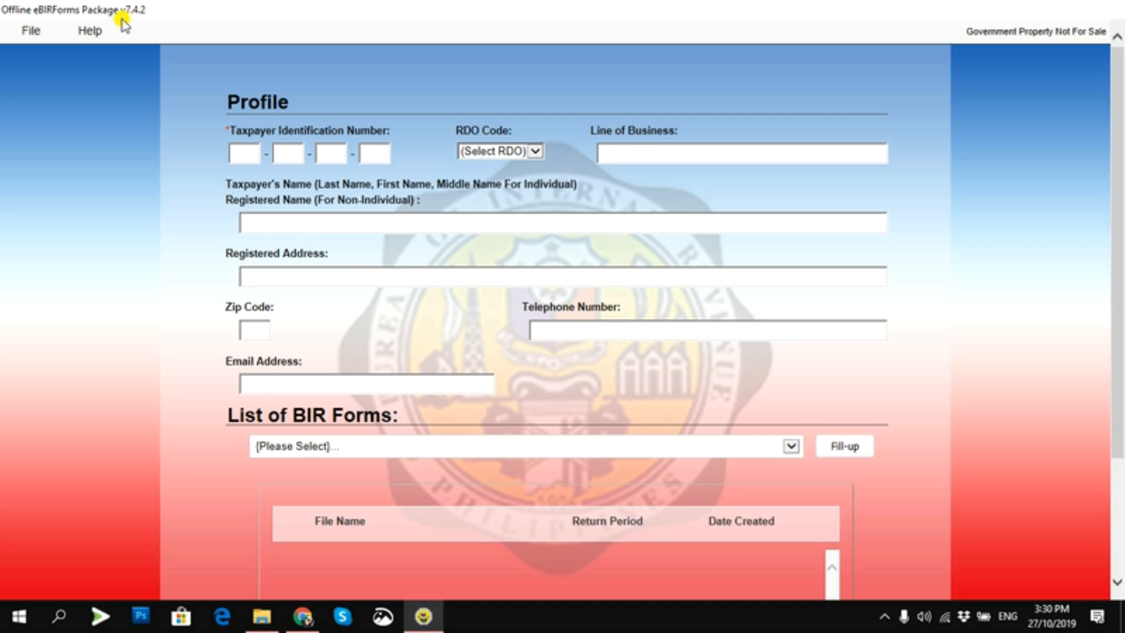
left_click(301, 617)
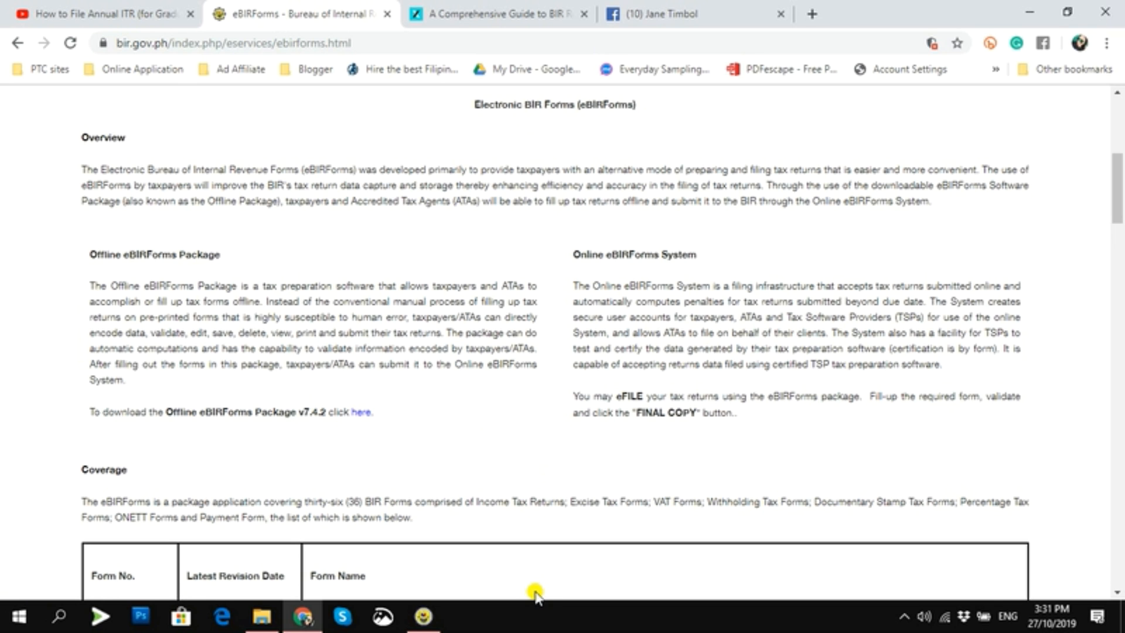
left_click(423, 616)
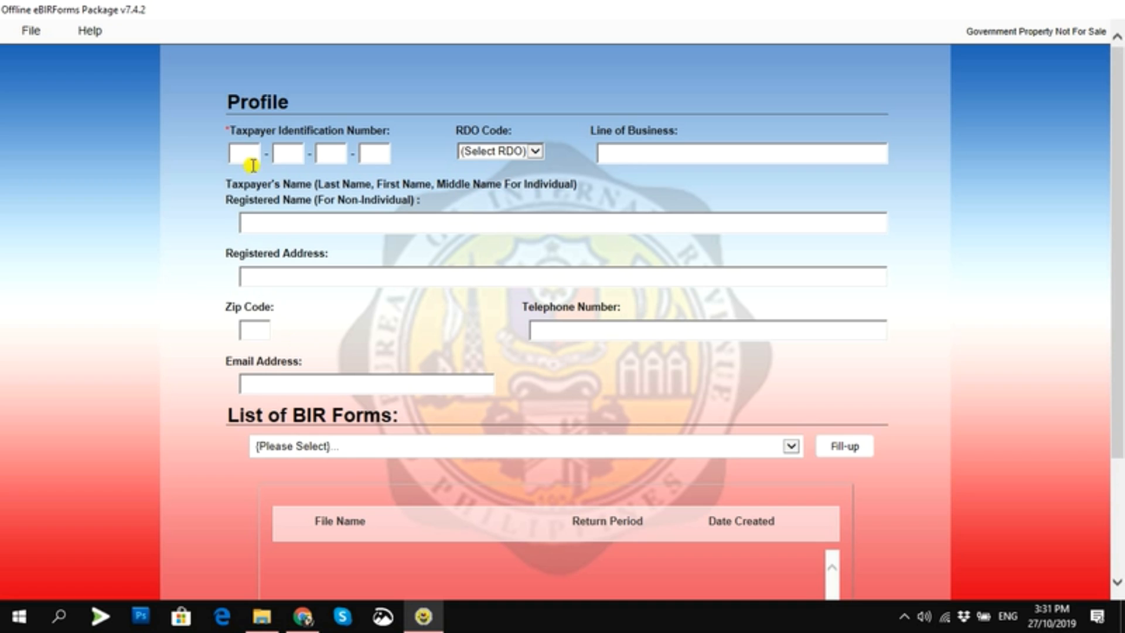
Enter the Taxpayer Identification Number in the profile to load the taxpayer's saved details
left_click(245, 159)
type("000000000")
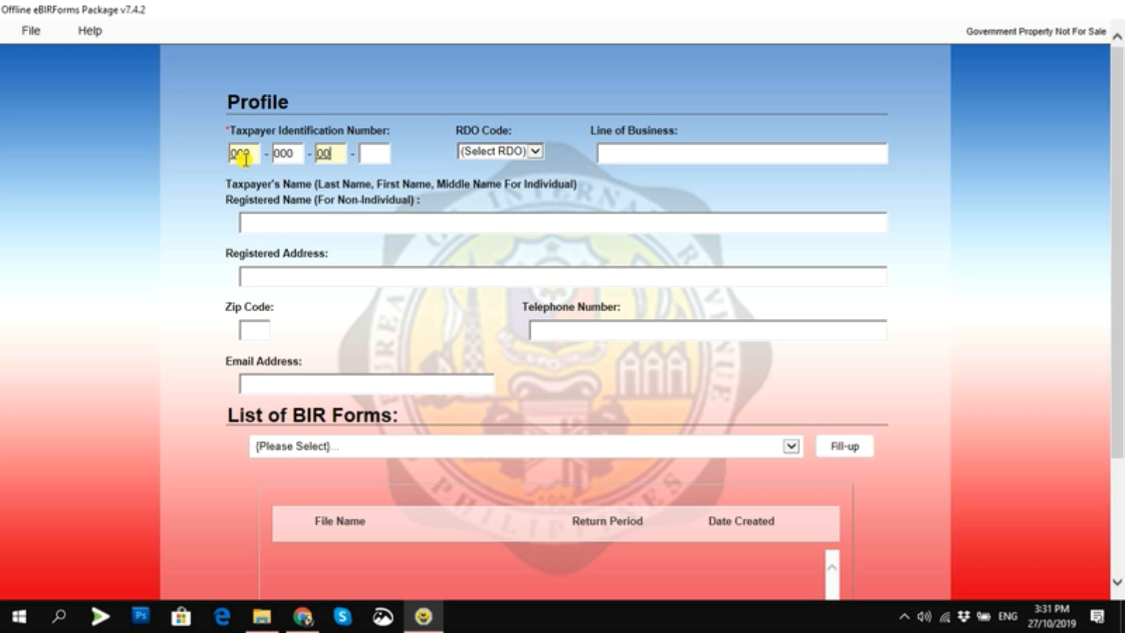
type("000")
key("Tab")
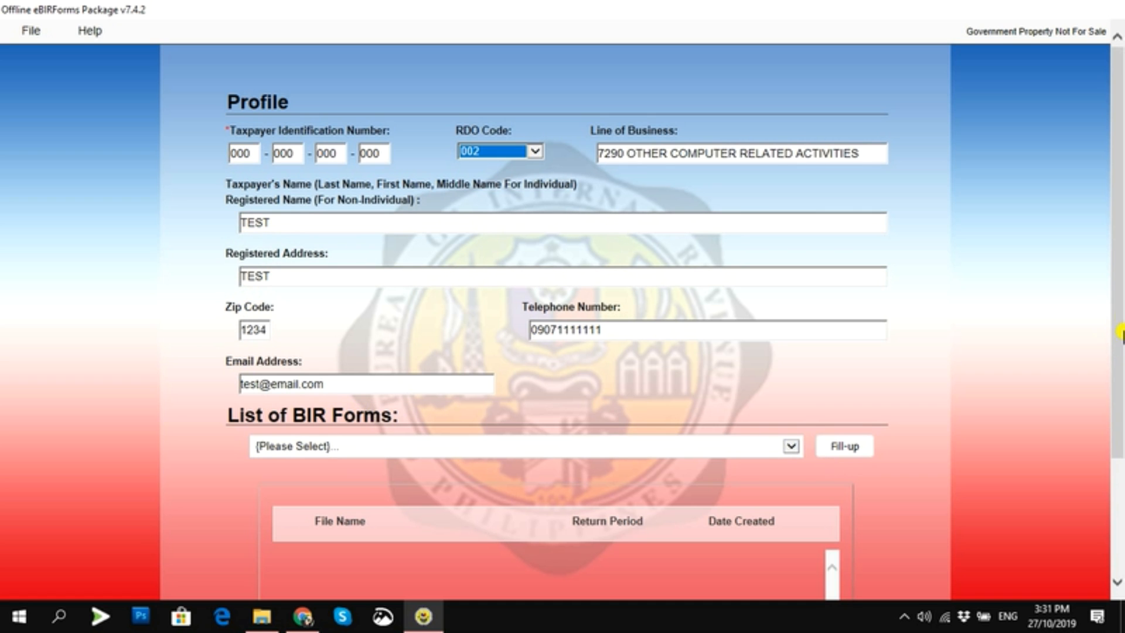
Select BIR Form 1701Qv2018, the quarterly income tax return for self-employed individuals, and open it for filling up
left_click_drag(1119, 314, 1120, 457)
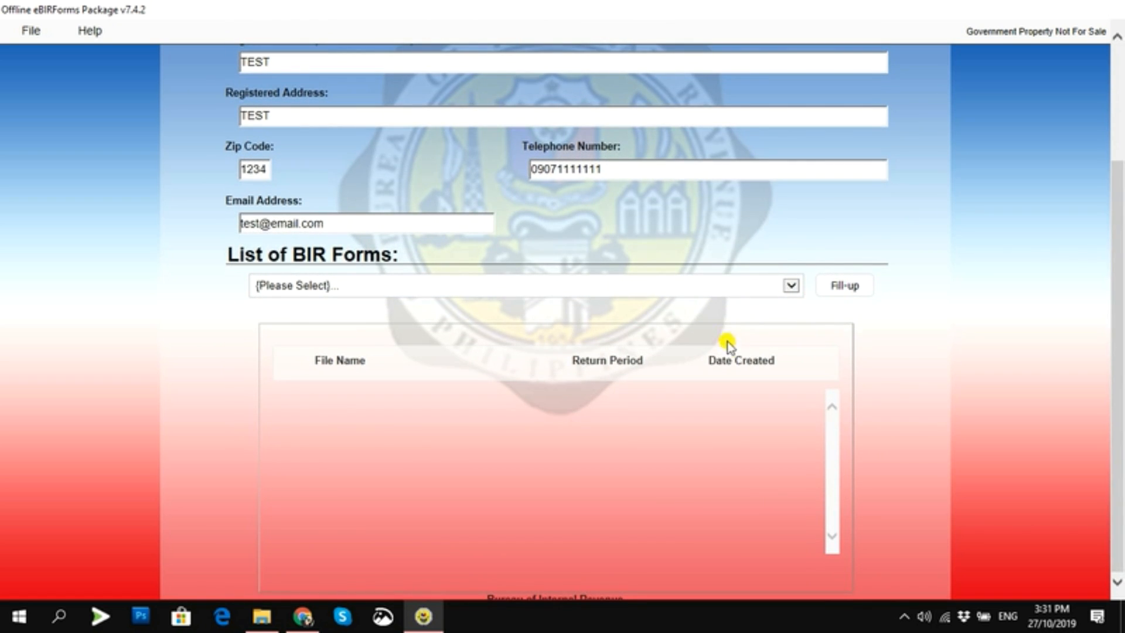
left_click(702, 293)
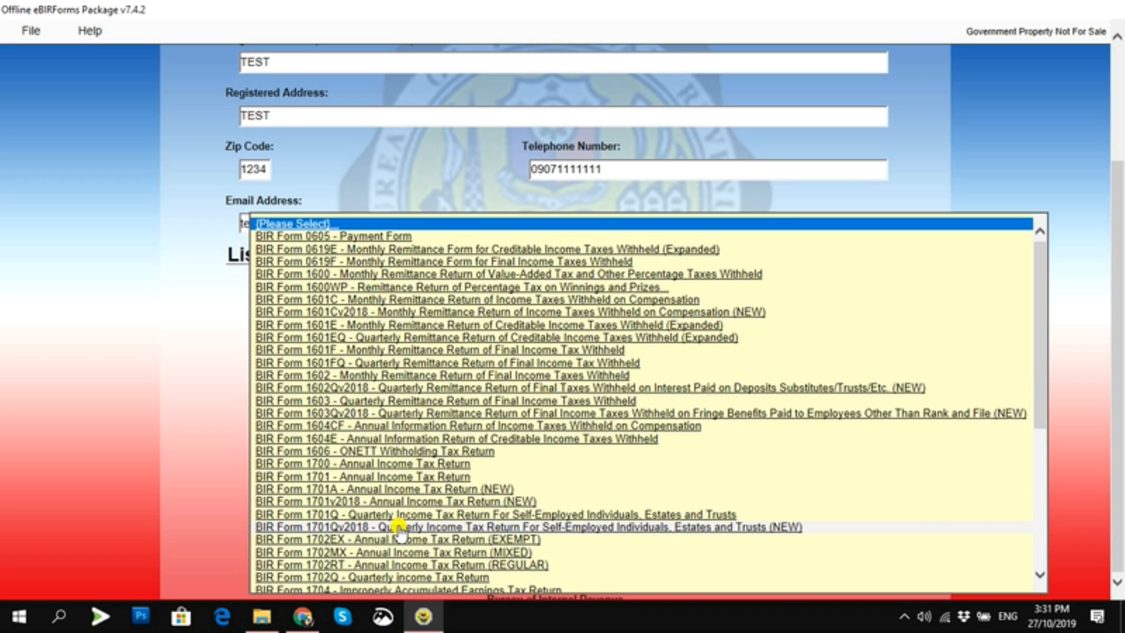
left_click(336, 530)
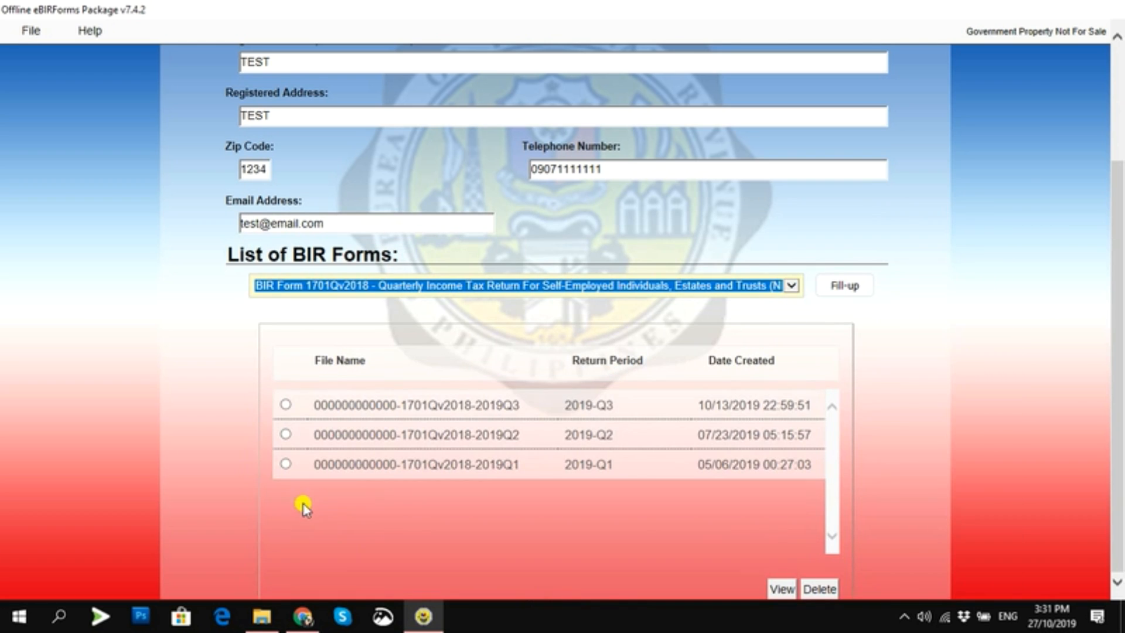
left_click(844, 288)
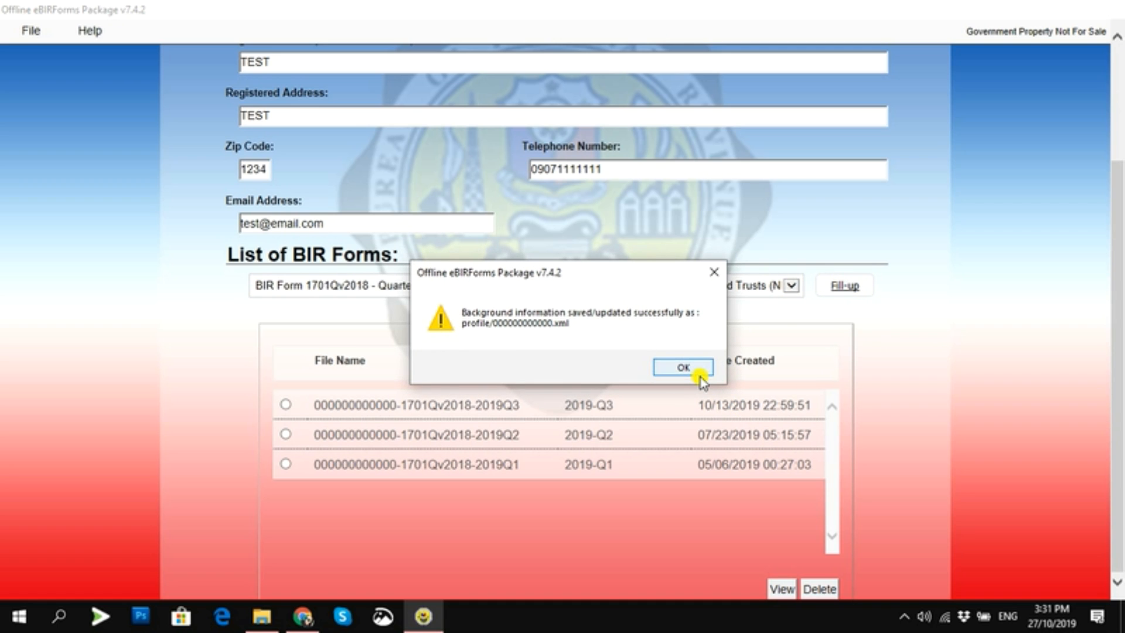
left_click(702, 375)
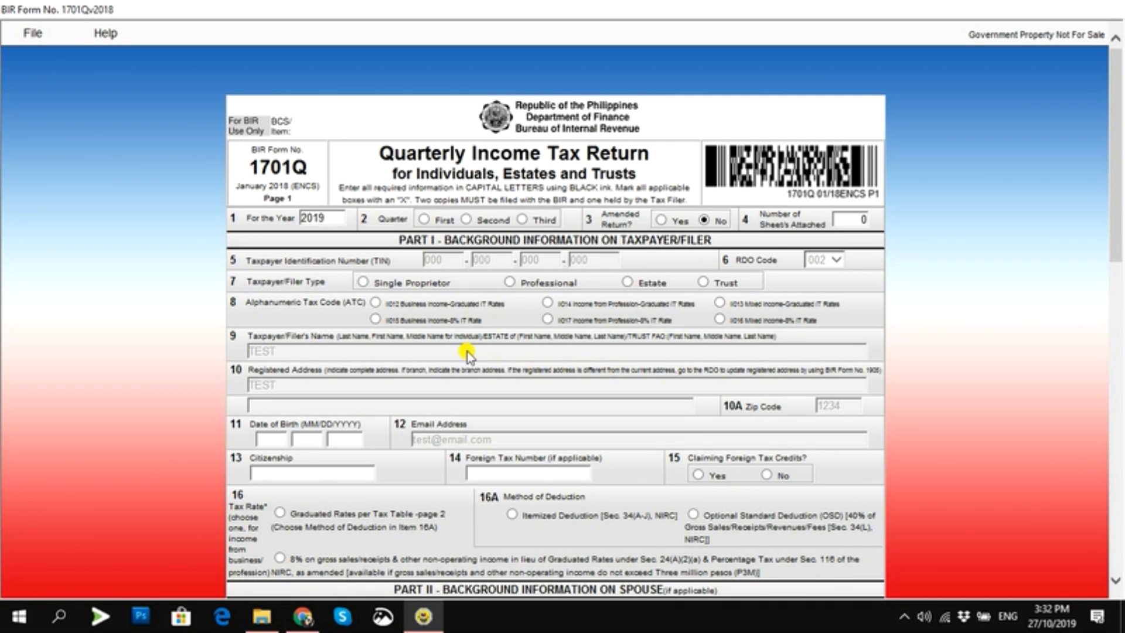
Set the quarter of the 2019 return to Third
left_click_drag(1119, 177, 1119, 197)
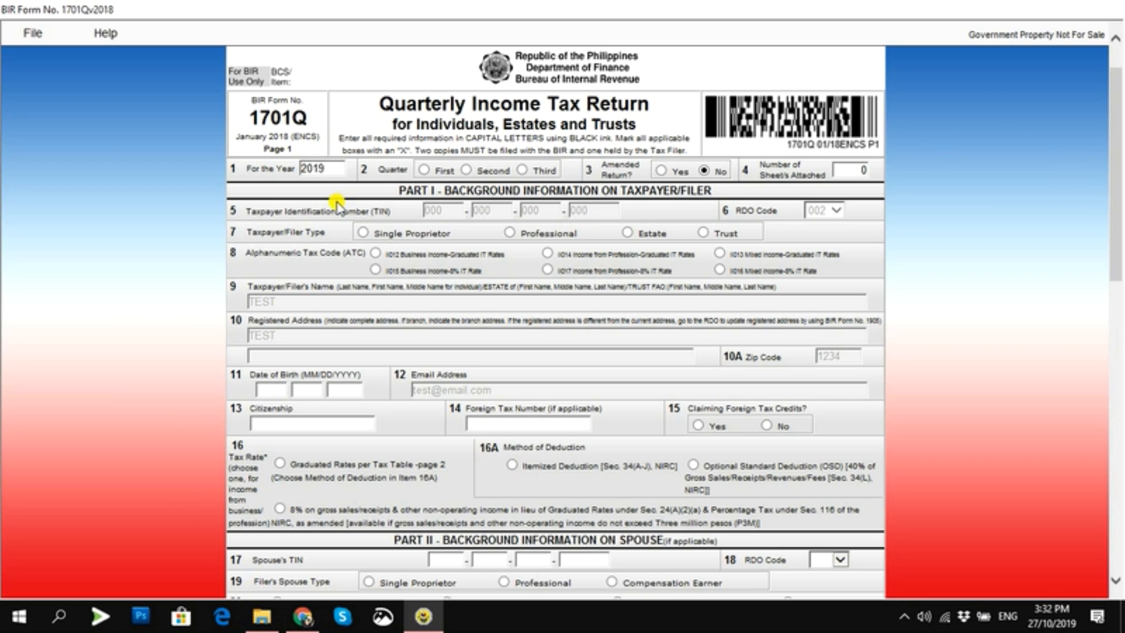
left_click(521, 171)
Try the Single Proprietor and Professional filer types with the graduated-rate tax codes II012 and II014
left_click(365, 234)
left_click(510, 233)
left_click(509, 233)
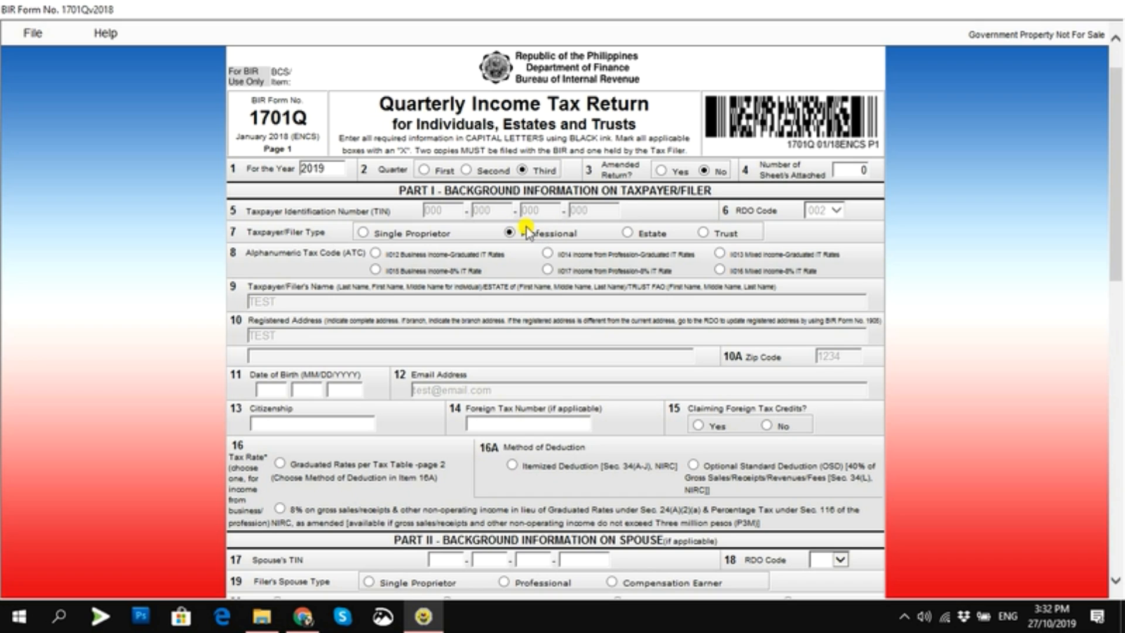
left_click(392, 234)
left_click(376, 254)
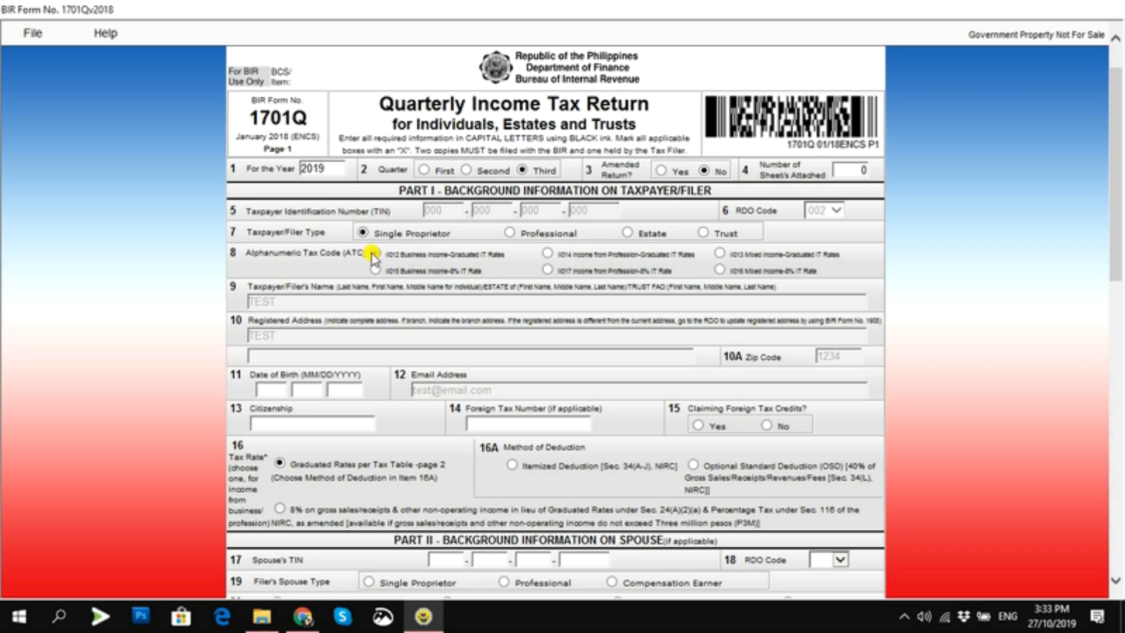
left_click(510, 233)
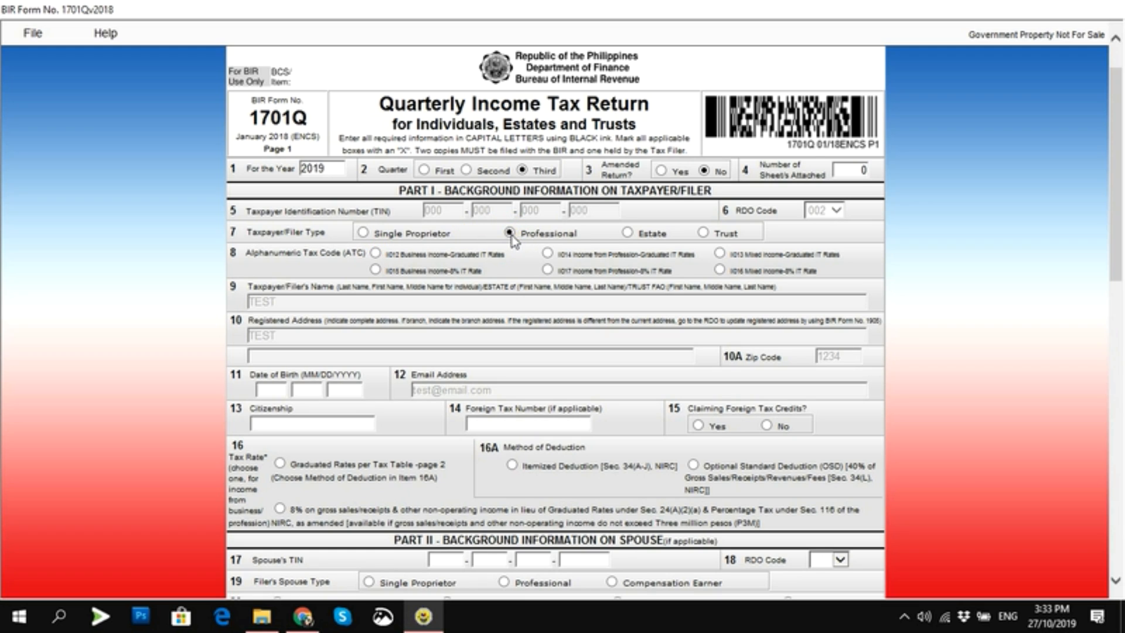
left_click(544, 257)
Set the filer type to Single Proprietor and the alphanumeric tax code to II012 Business Income-Graduated IT Rates
left_click(363, 233)
left_click(376, 253)
Enter the taxpayer's date of birth in item 11
left_click_drag(1116, 187, 1123, 239)
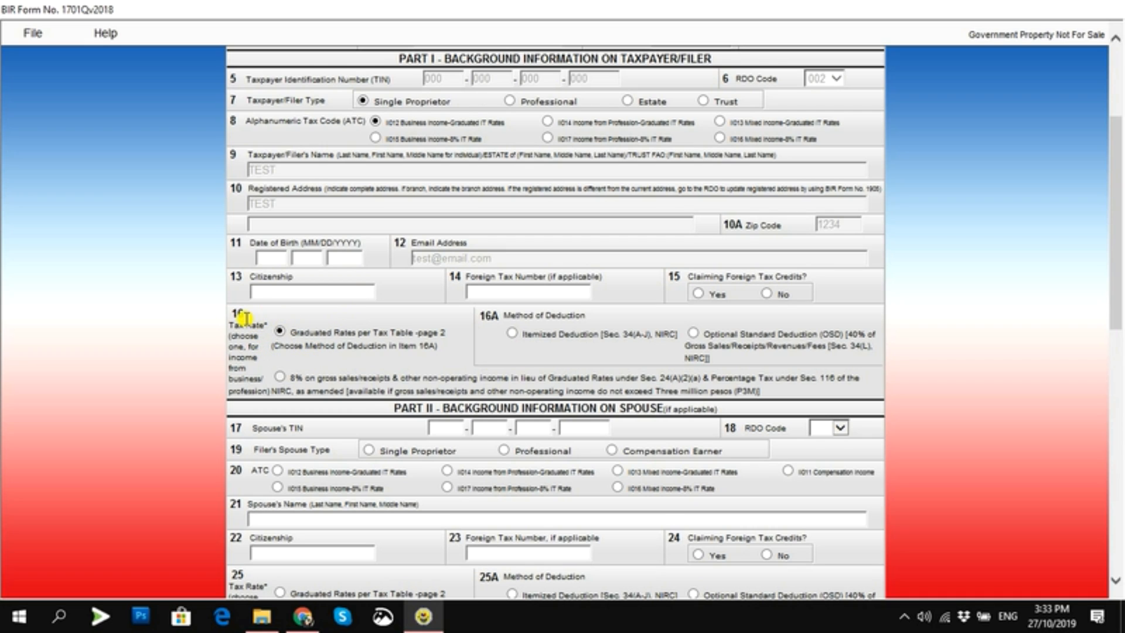
left_click(265, 259)
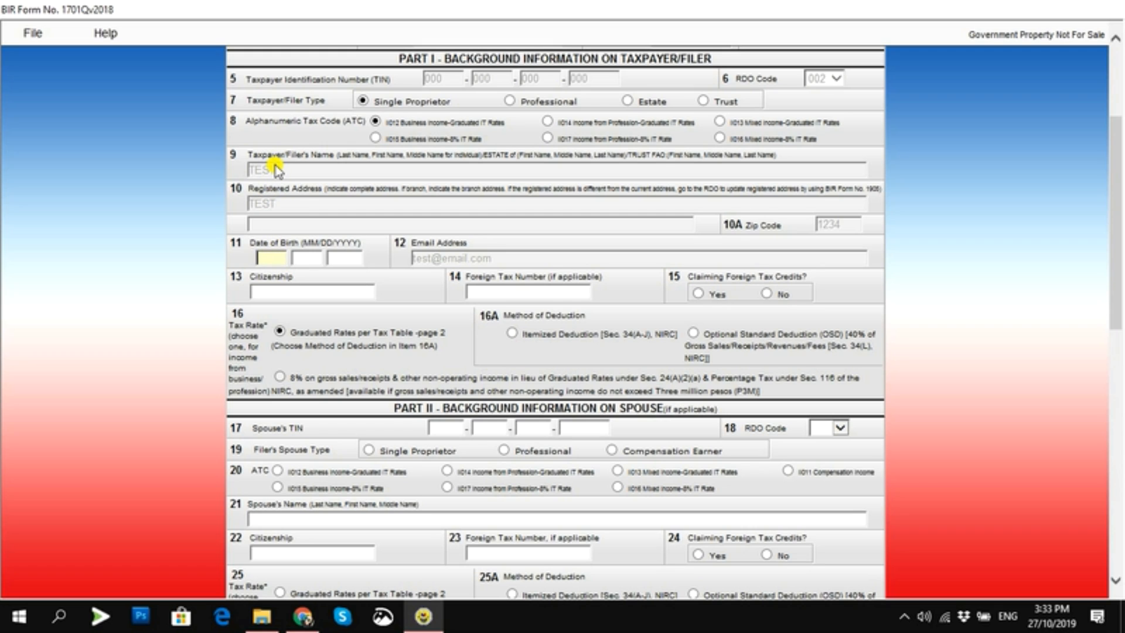
type("103")
type("01986")
Enter FILIPINO as the taxpayer's citizenship and choose Itemized Deduction as the method of deduction
left_click(303, 290)
type("FILIPINO")
key("Tab")
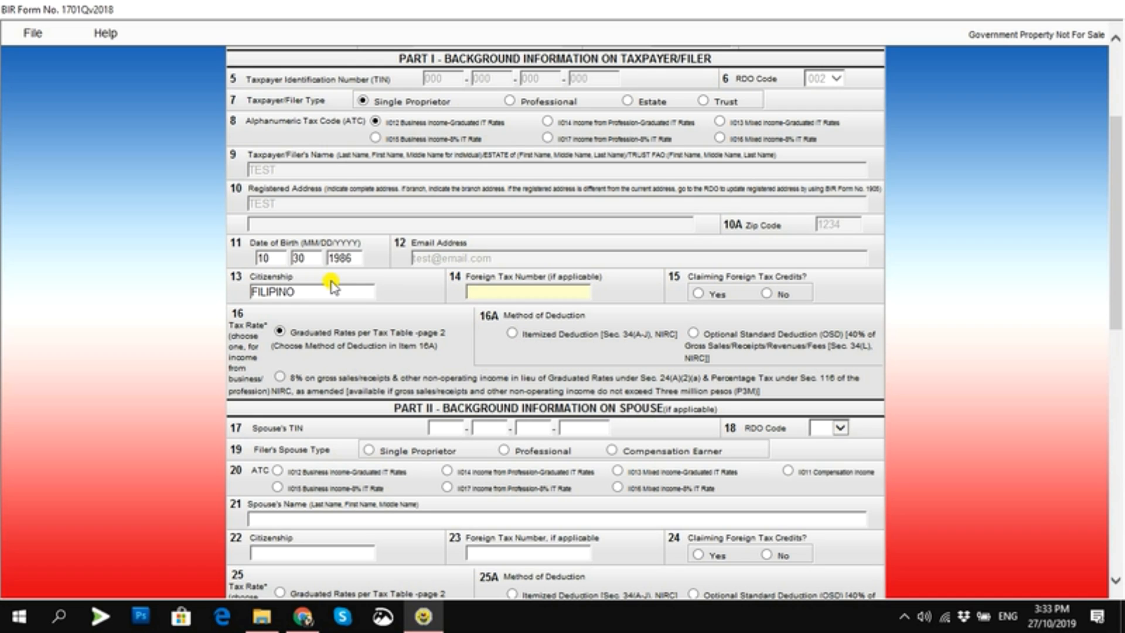
left_click(512, 335)
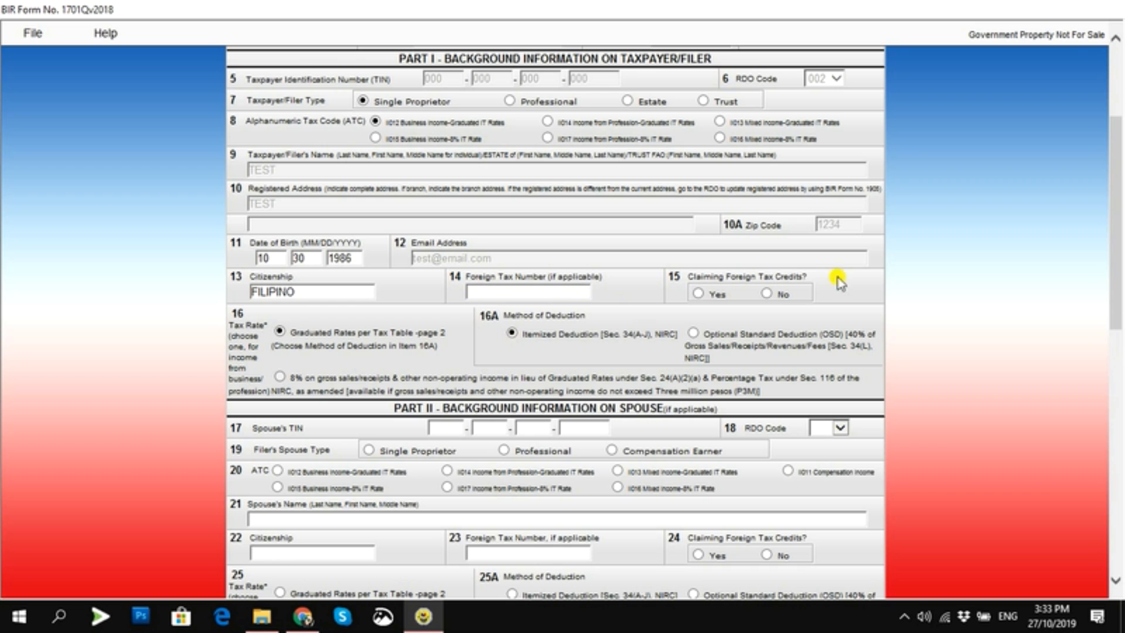
Go through the rest of page 1 and open page 2 of the return
left_click_drag(1122, 229, 1123, 308)
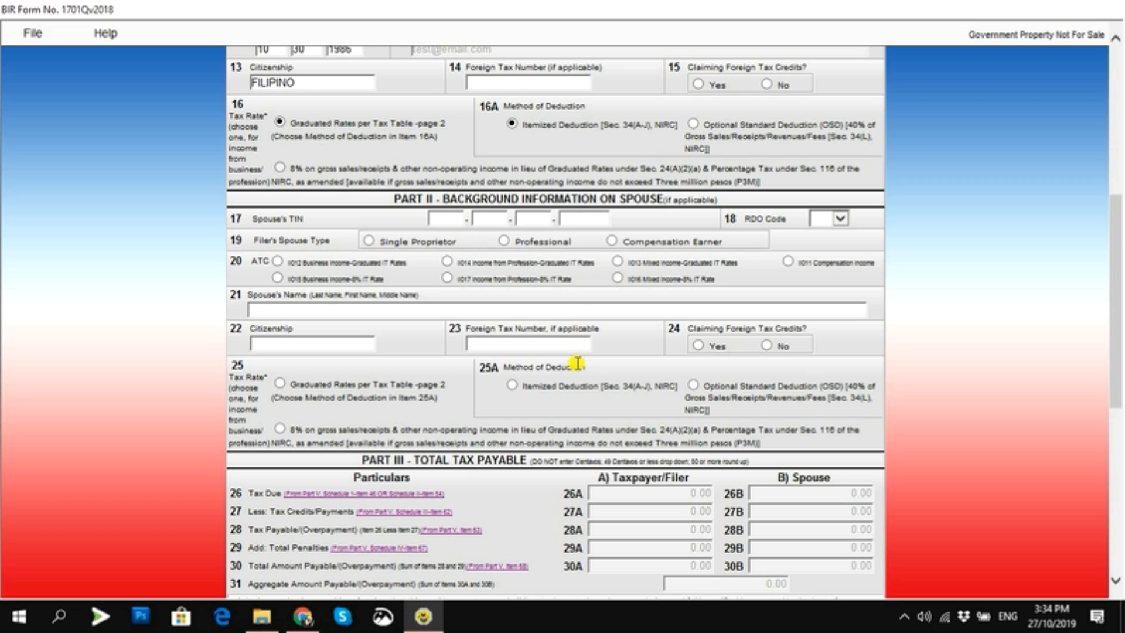
left_click_drag(1119, 302, 1120, 428)
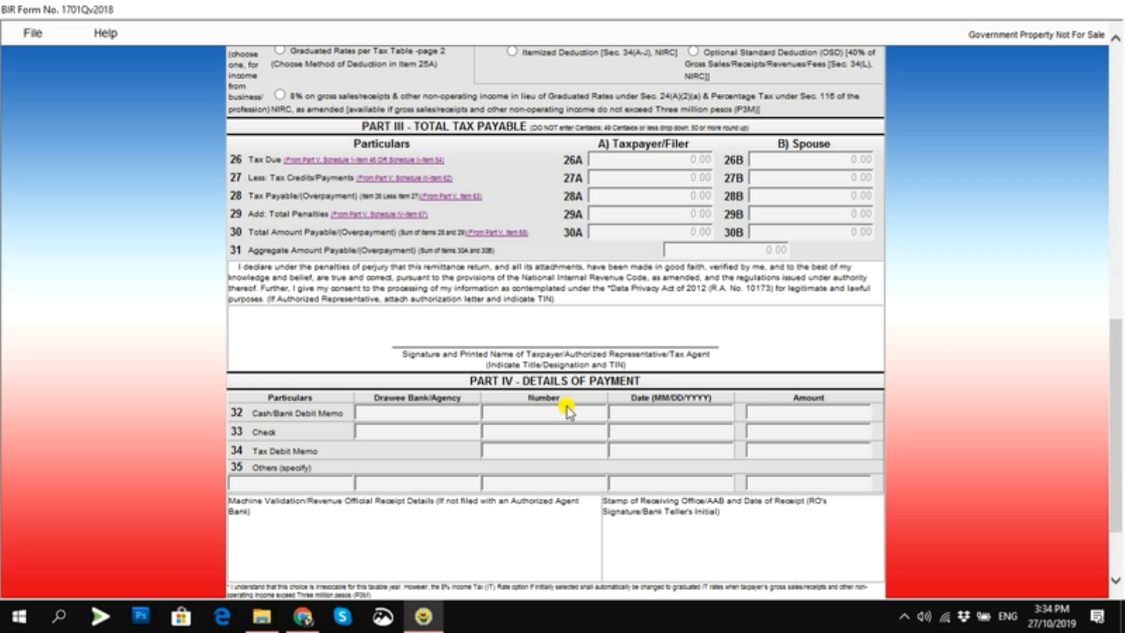
scroll(1113, 405, "down", 3)
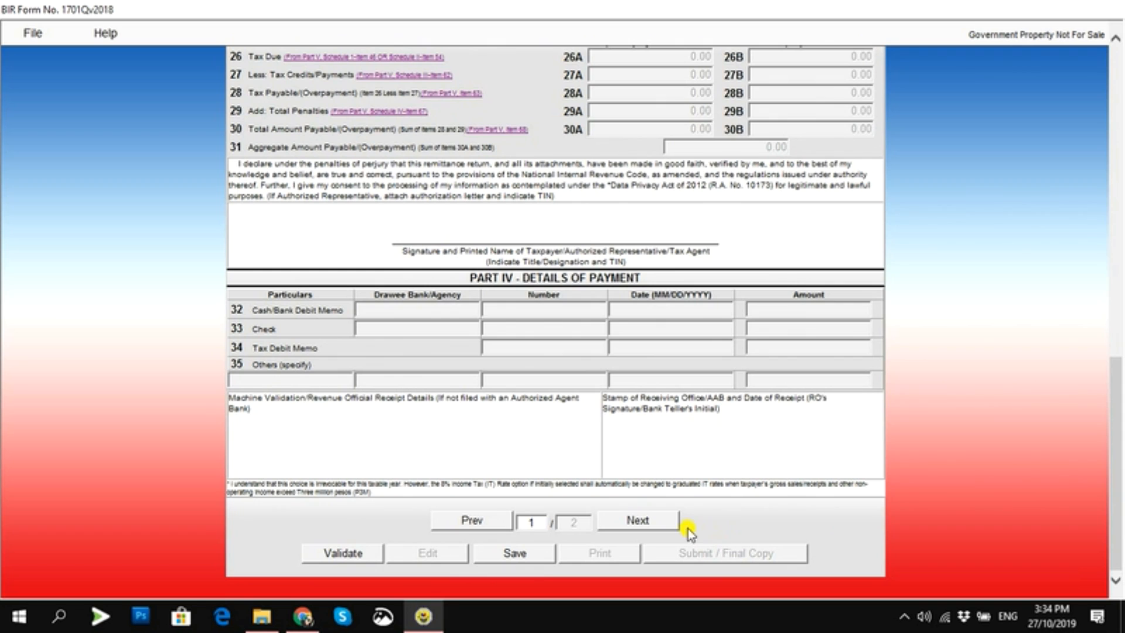
left_click(661, 522)
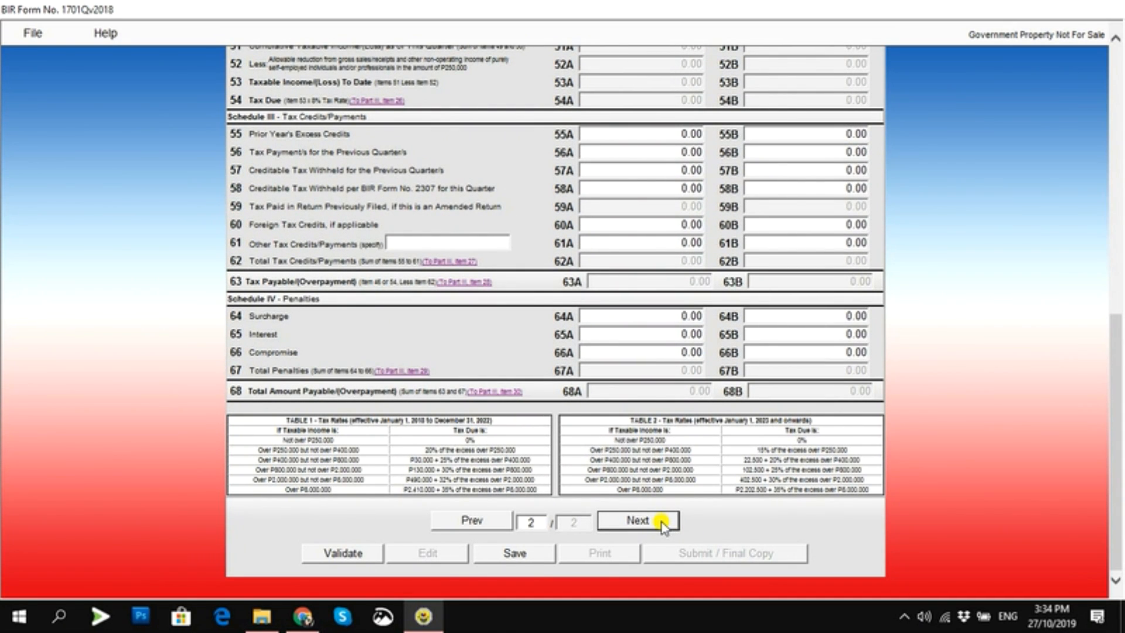
Examine the tax due computation on page 2, from the Graduated IT Rate schedule through tax credits and penalties
scroll(1123, 328, "up", 4)
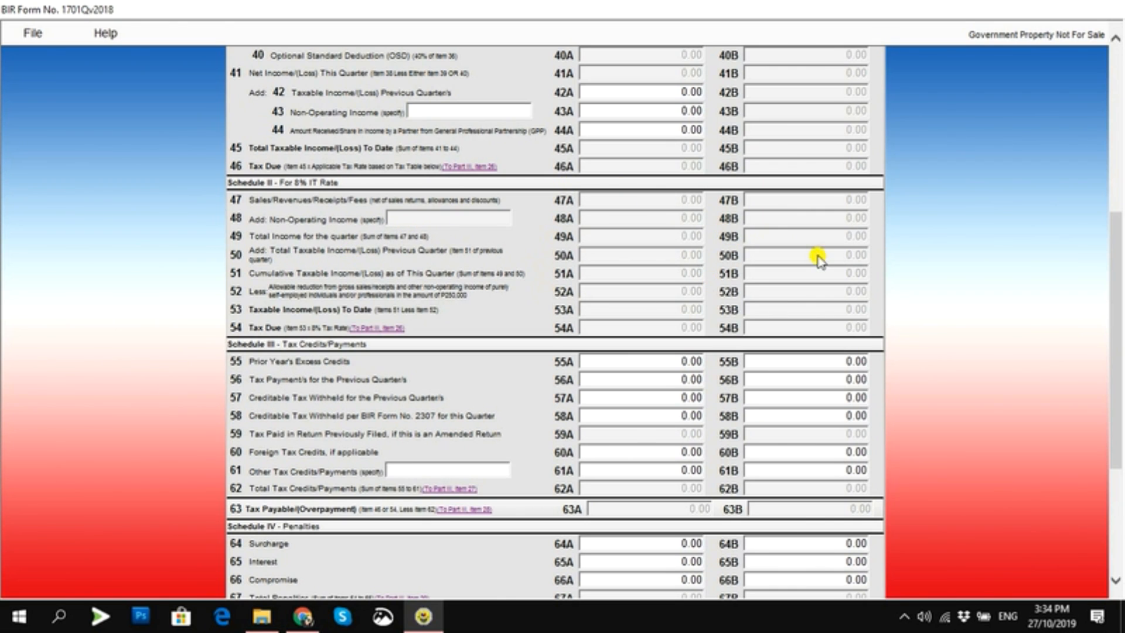
scroll(806, 252, "up", 3)
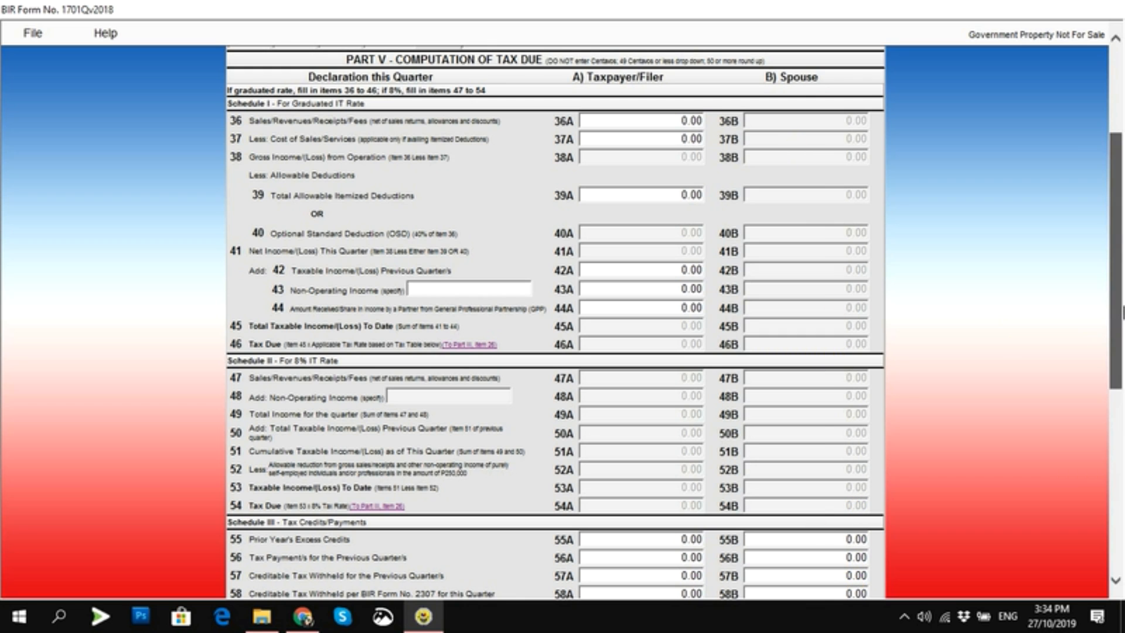
scroll(1122, 311, "up", 1)
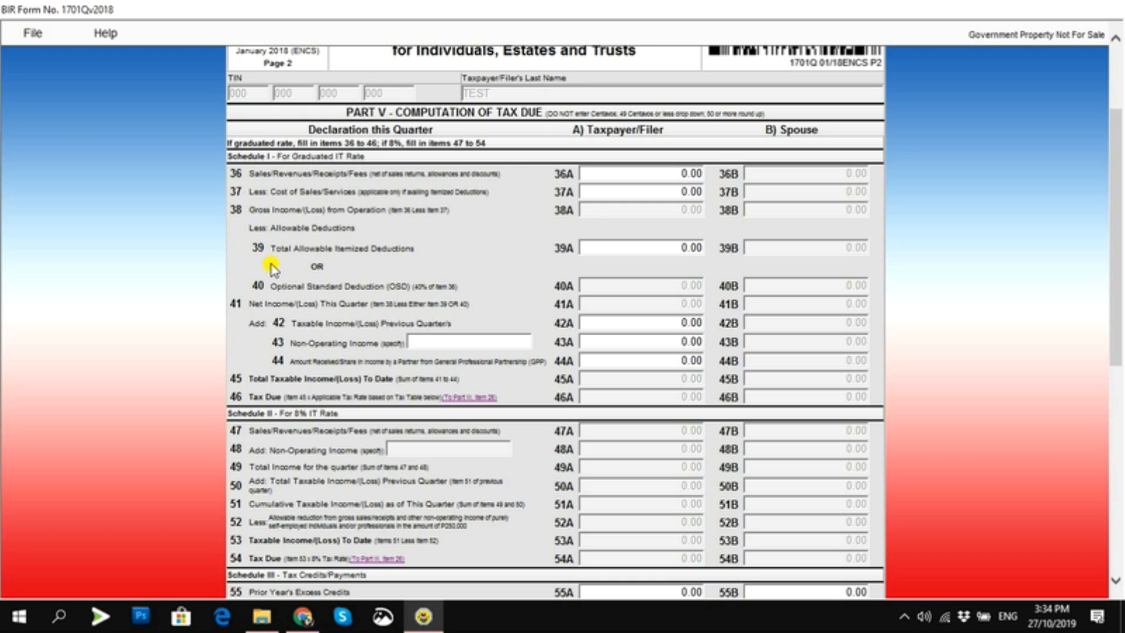
scroll(1121, 235, "down", 3)
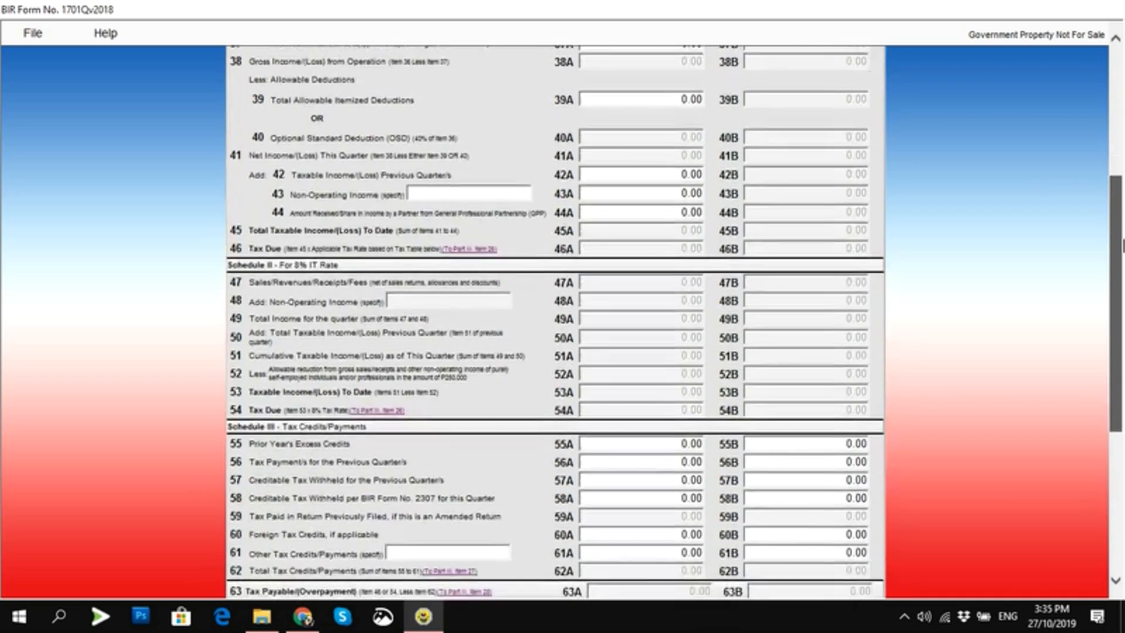
scroll(1123, 236, "down", 5)
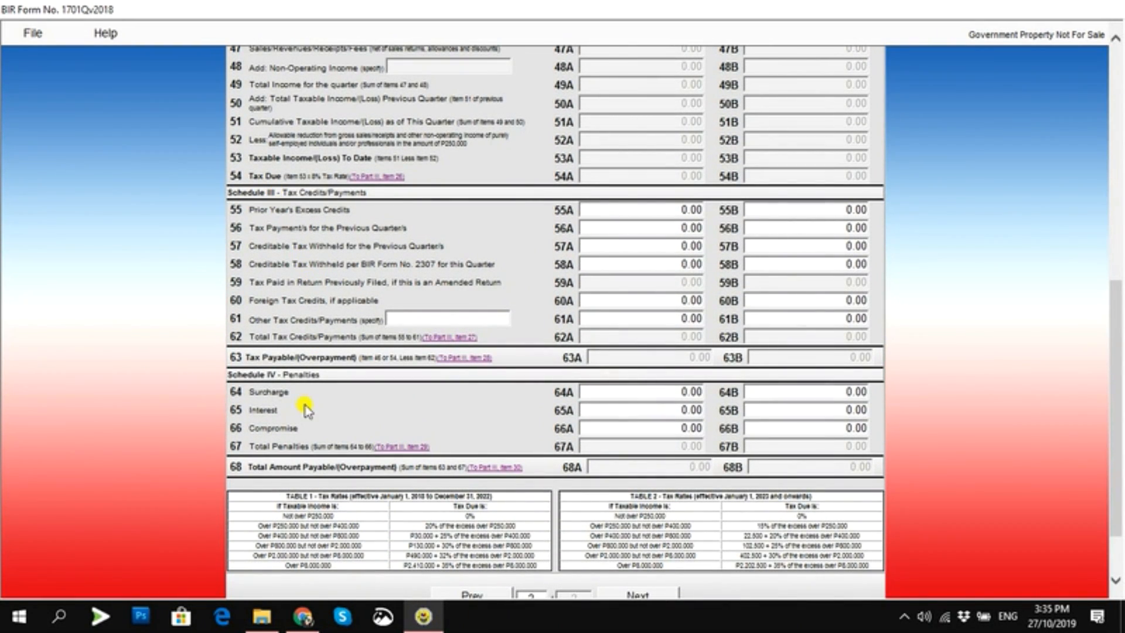
scroll(1120, 378, "up", 4)
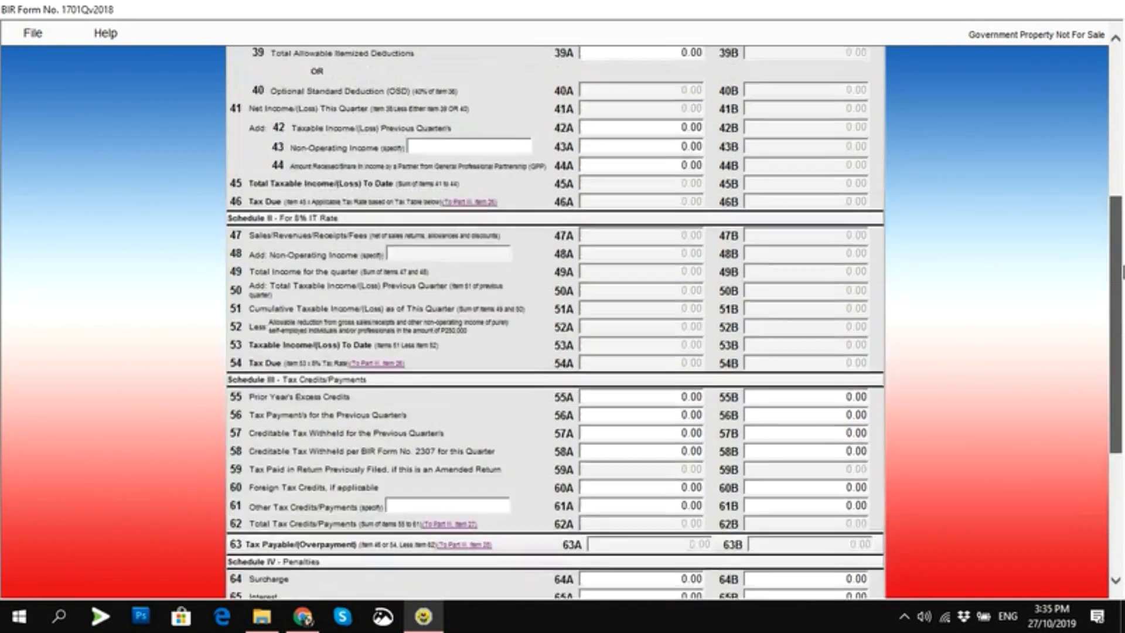
scroll(1123, 273, "up", 6)
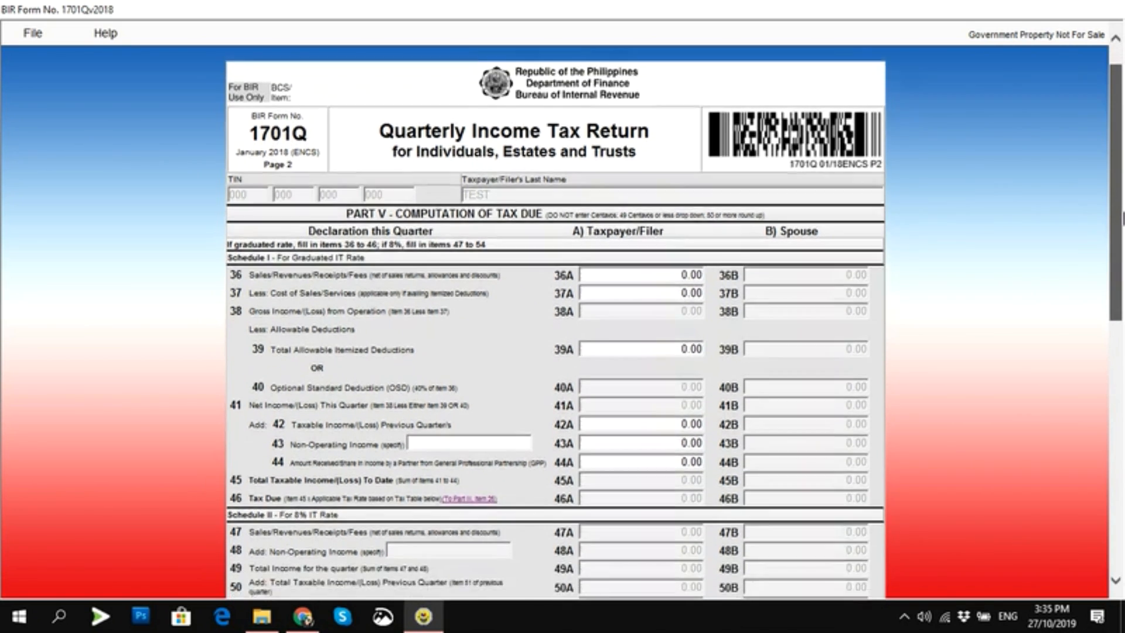
Set the taxpayer's Sales/Revenues/Receipts/Fees in item 36A to 150,000
scroll(1123, 218, "down", 1)
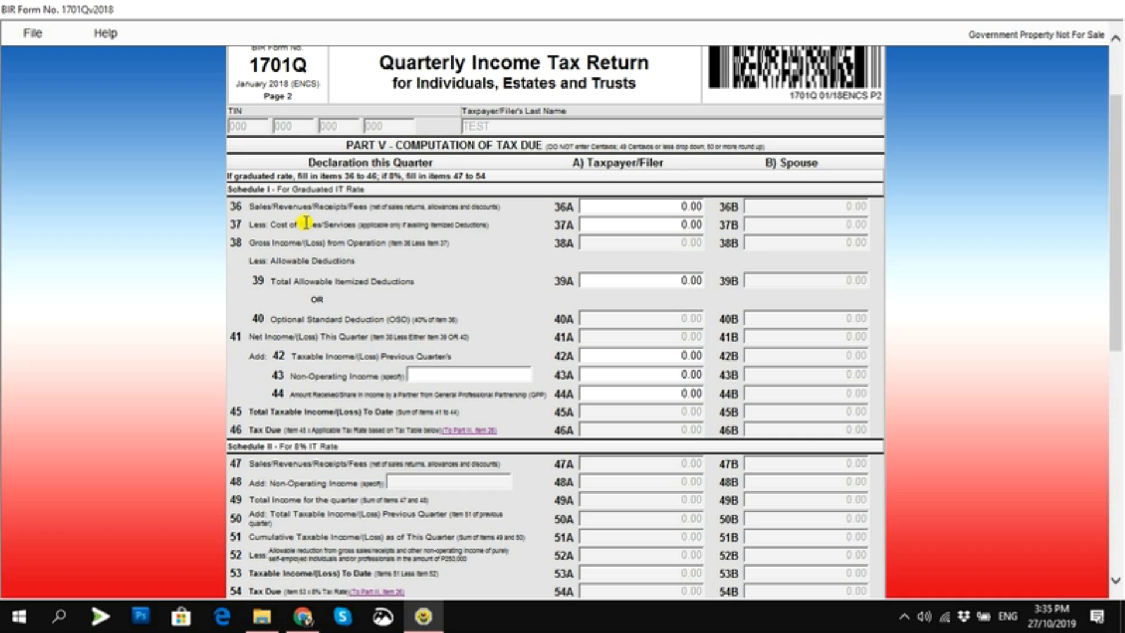
left_click(668, 209)
type("100000")
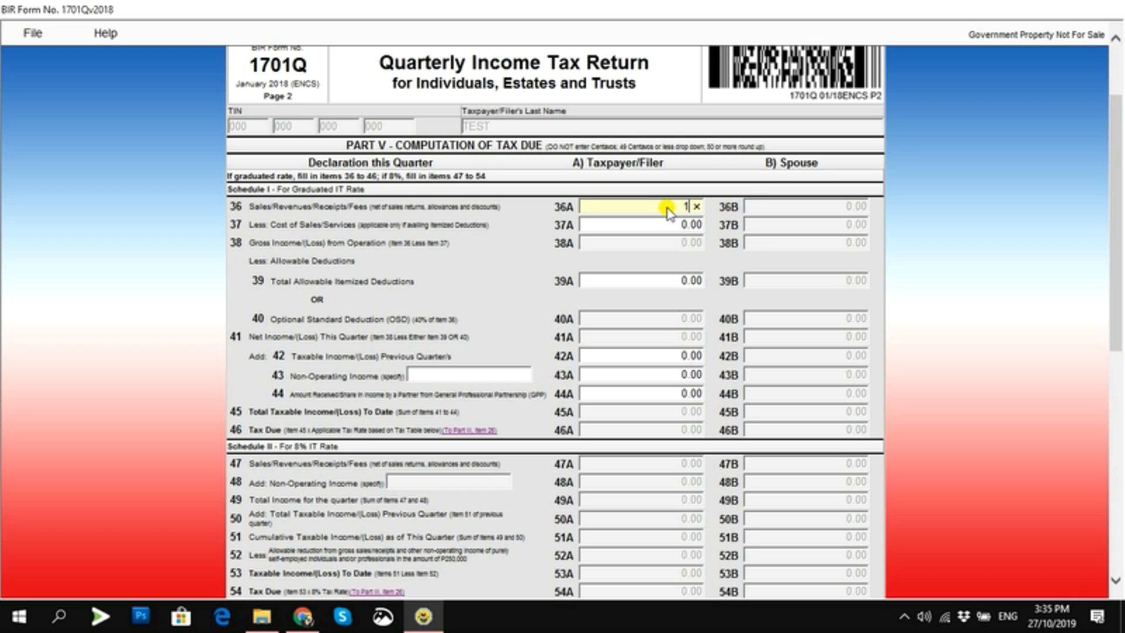
left_click(671, 244)
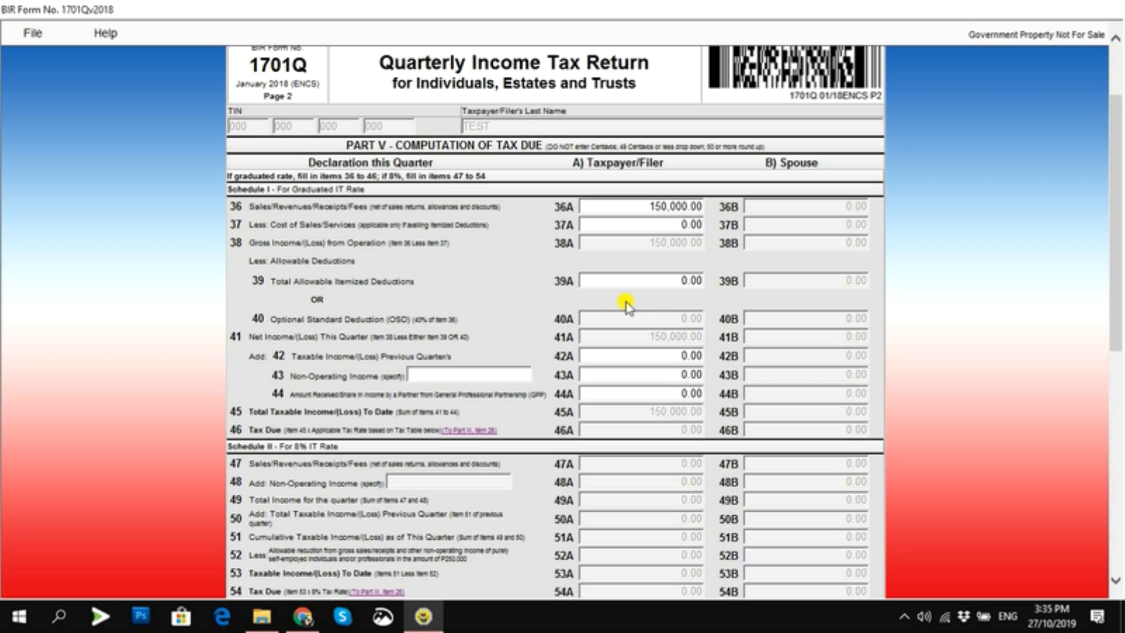
Enter 10,000 as the taxpayer's Total Allowable Itemized Deductions in item 39A
left_click_drag(1118, 200, 1119, 247)
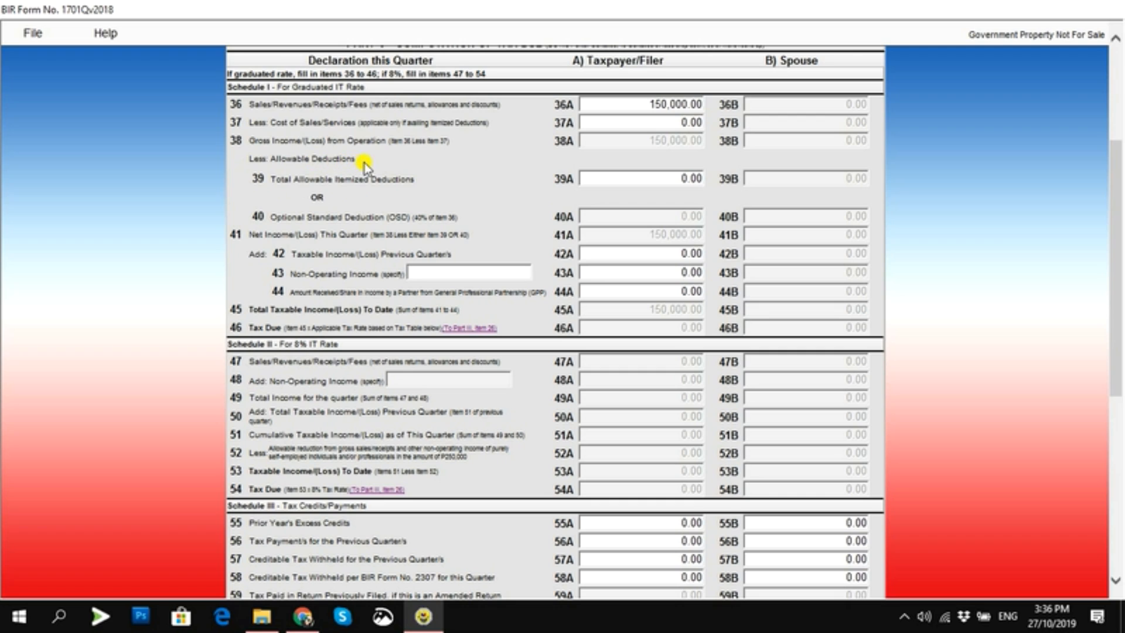
left_click(638, 176)
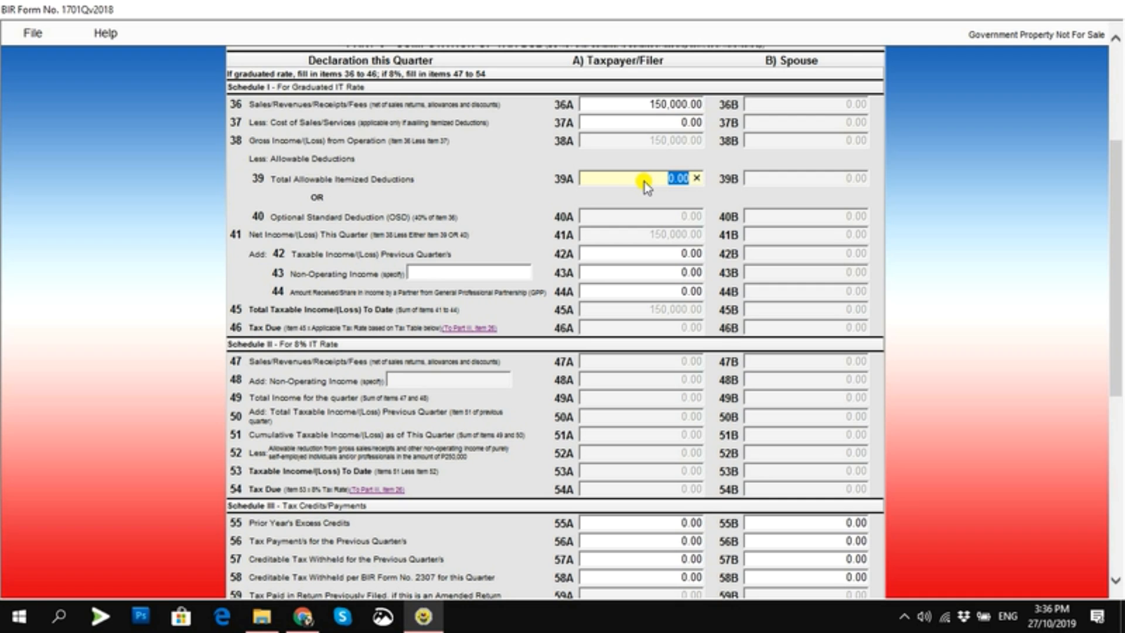
type("40000")
key("BackSpace")
key("BackSpace")
key("BackSpace")
key("BackSpace")
key("BackSpace")
type("10000")
left_click(610, 237)
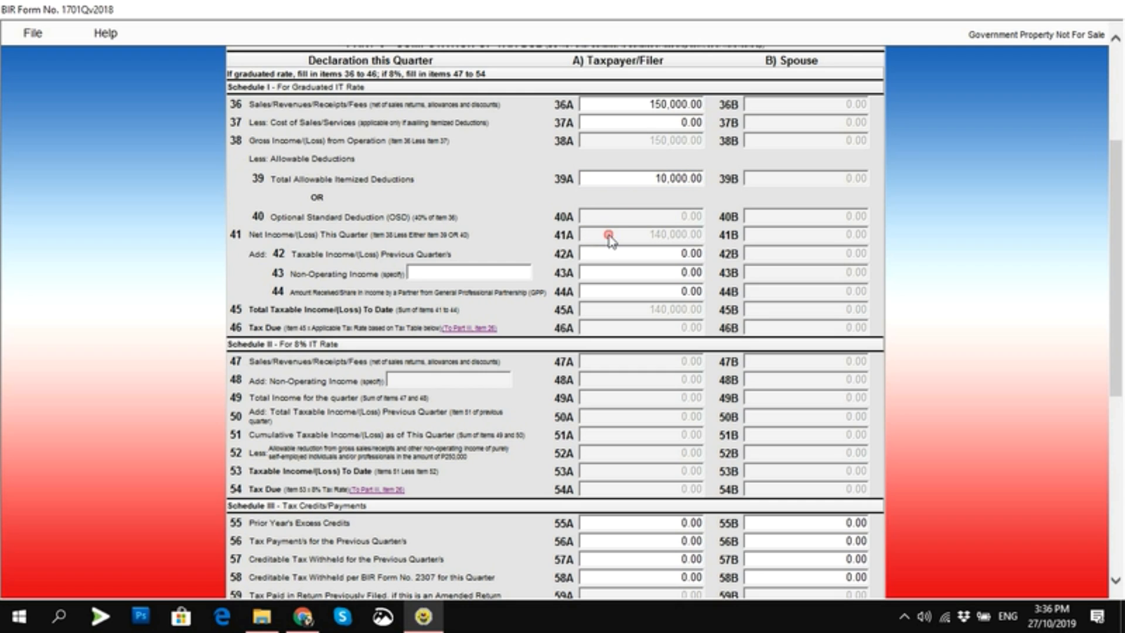
Change the Total Allowable Itemized Deductions in item 39A to 100,000
left_click(640, 183)
left_click(655, 157)
type("0")
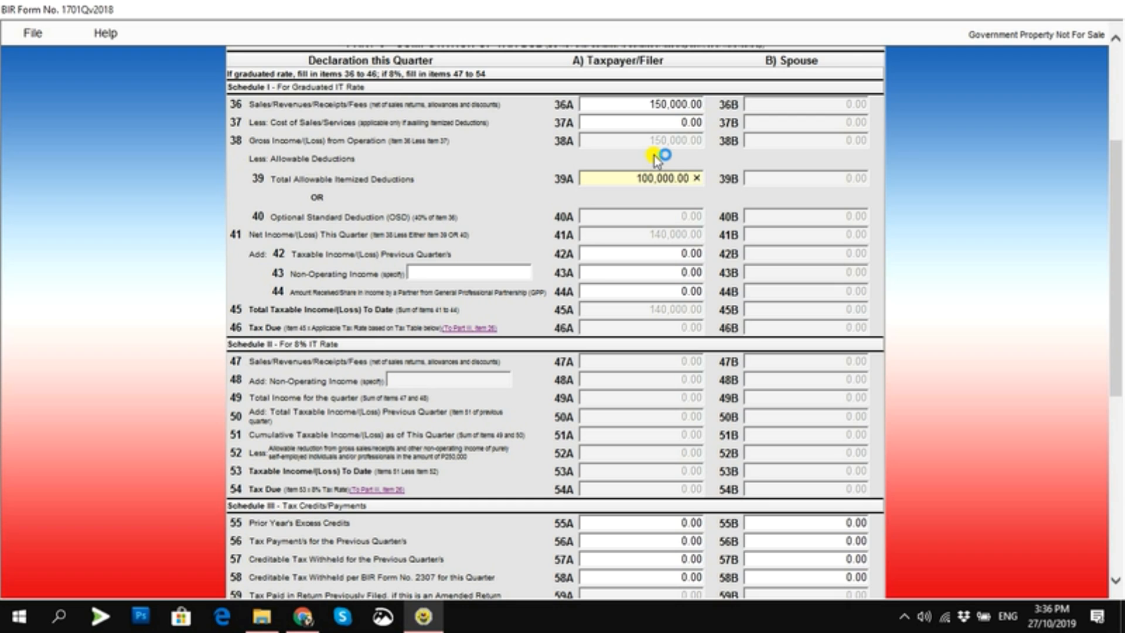
left_click(650, 268)
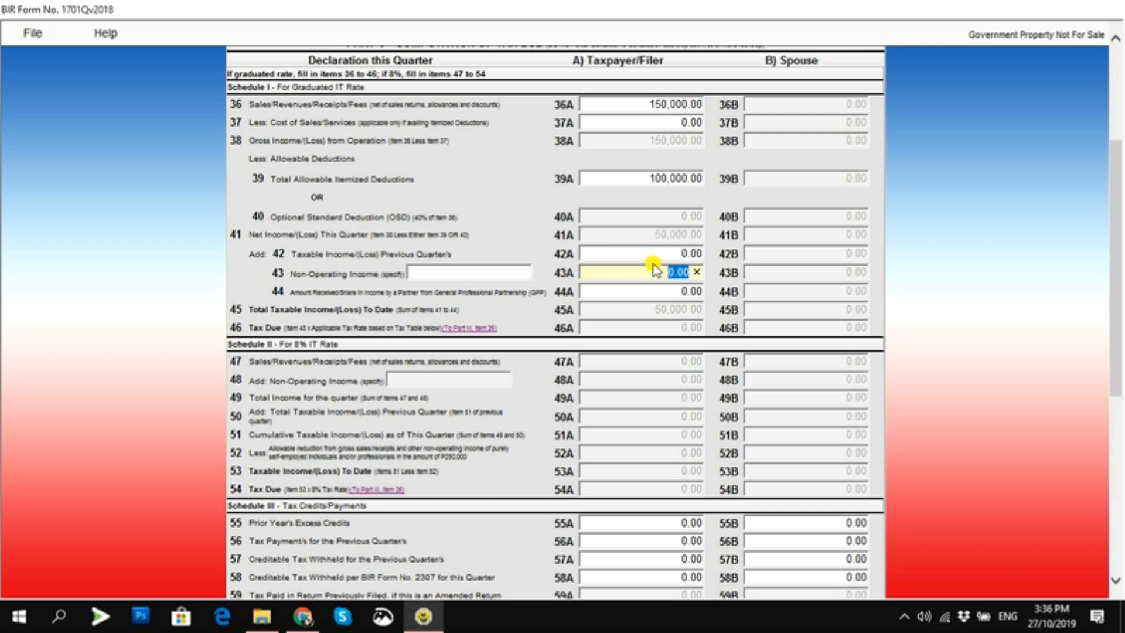
Set the taxpayer's Total Allowable Itemized Deductions in item 39A to 40,000
left_click(636, 177)
left_click(636, 177)
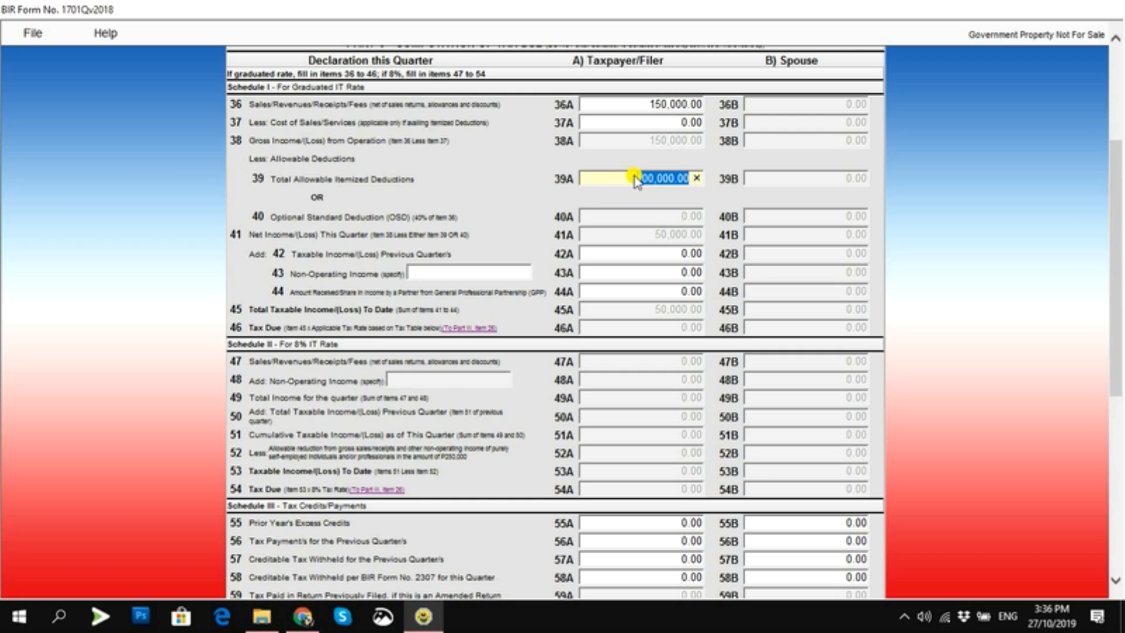
type("40000")
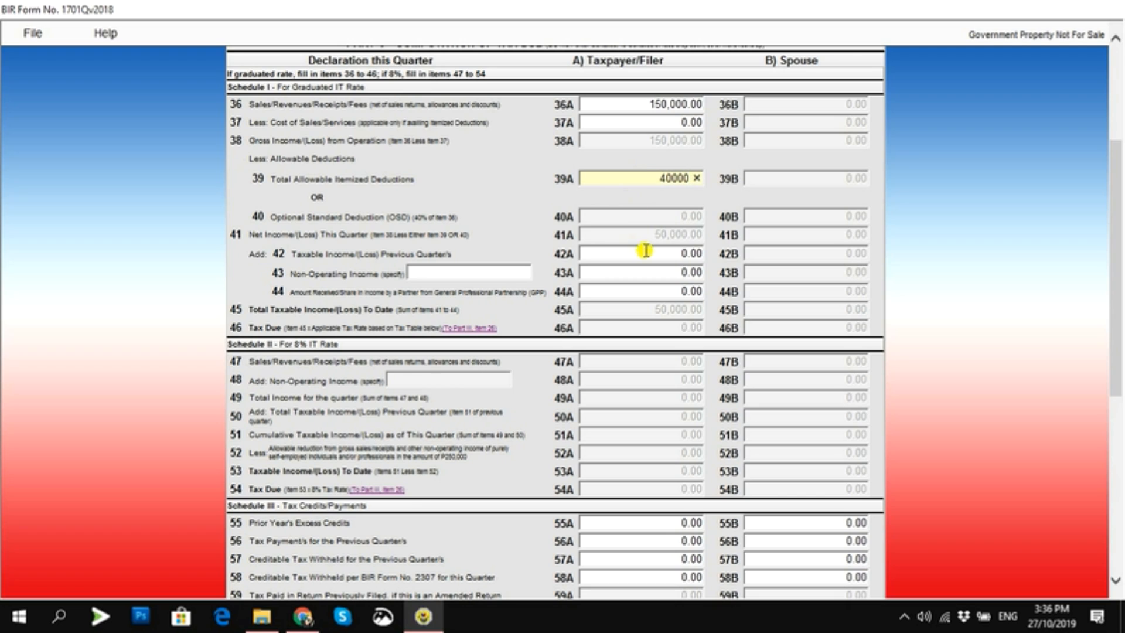
left_click(645, 250)
left_click(706, 267)
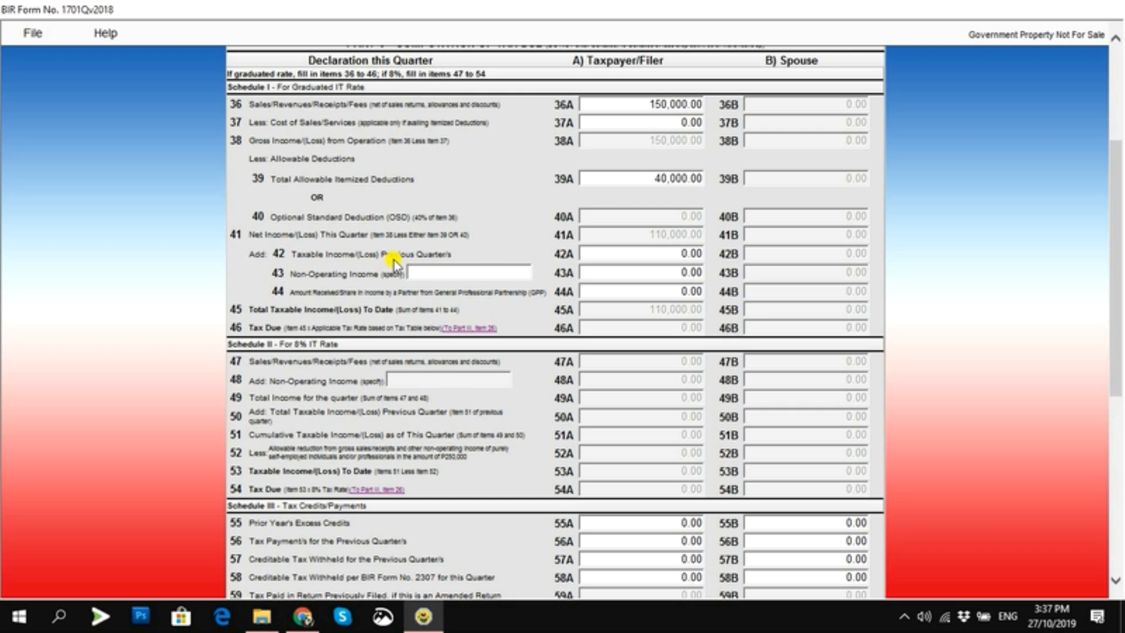
Enter 150,000 as the Taxable Income/(Loss) Previous Quarter/s in item 42A
left_click(658, 257)
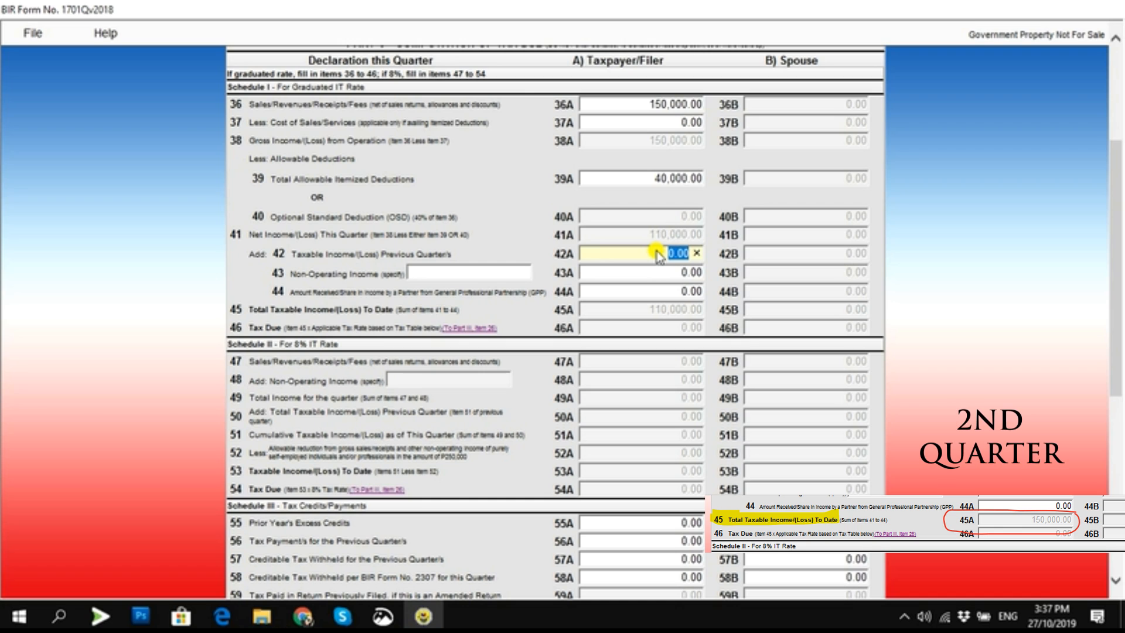
type("1")
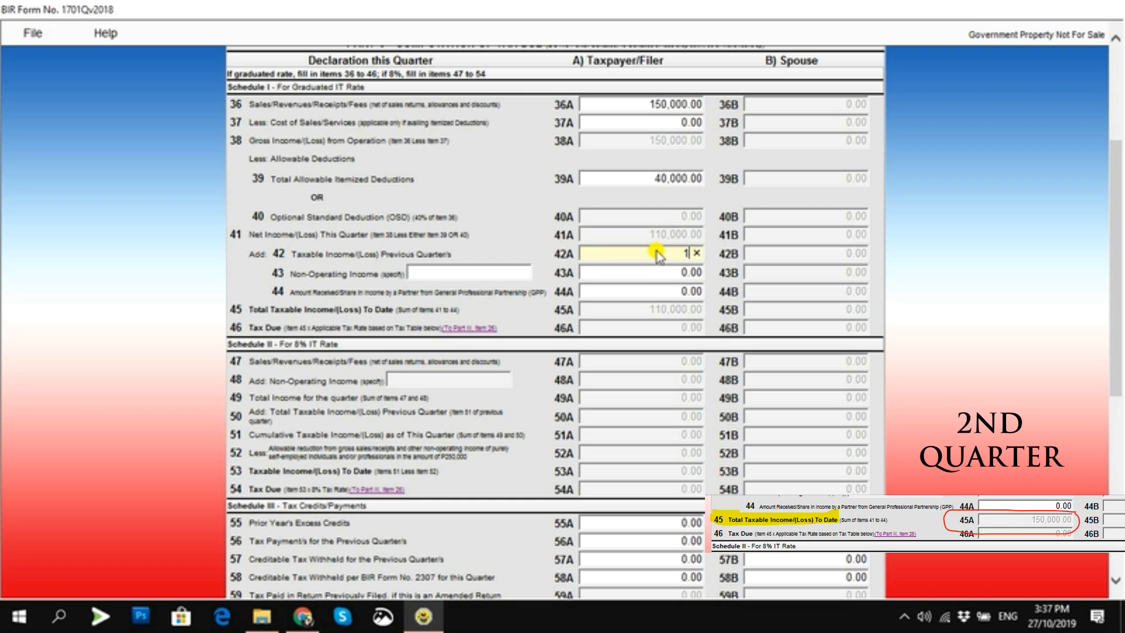
type("5")
type("0,")
type("0000")
left_click(635, 307)
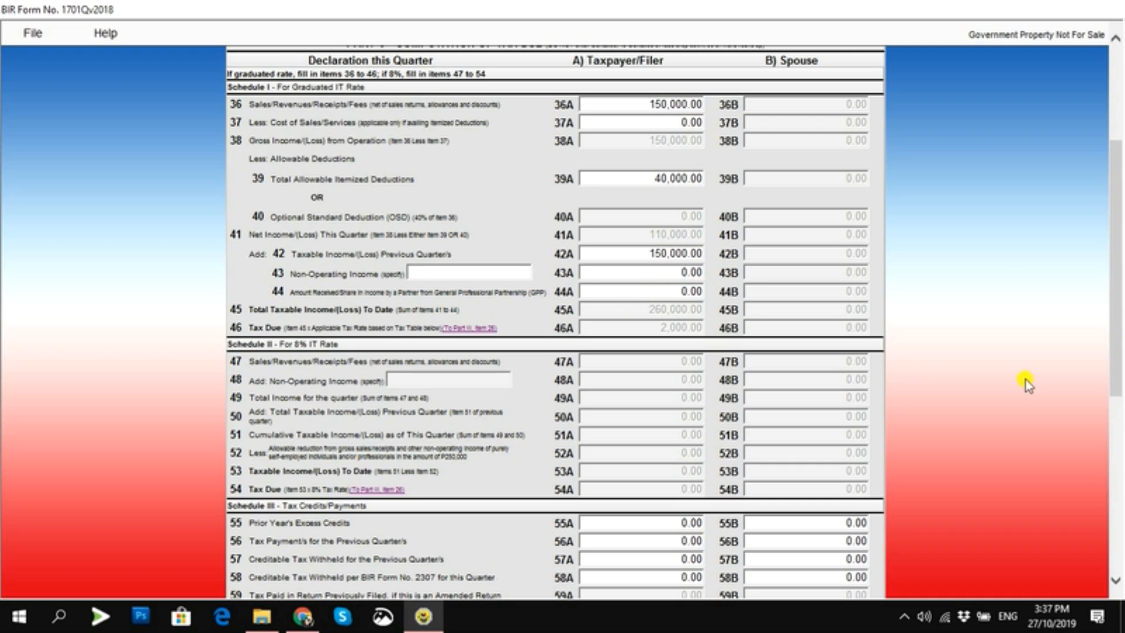
Check the total taxable income and tax due in Schedule I against the 2018–2022 tax rate table, then examine the credits, penalties and amount payable
scroll(1120, 328, "down", 2)
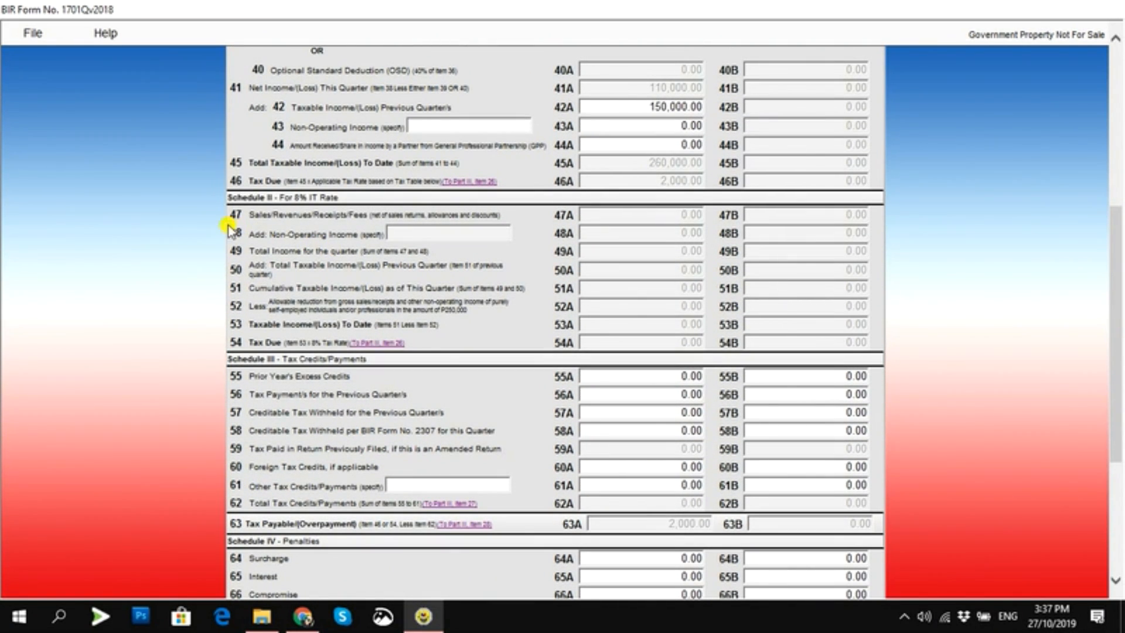
scroll(1122, 287, "up", 1)
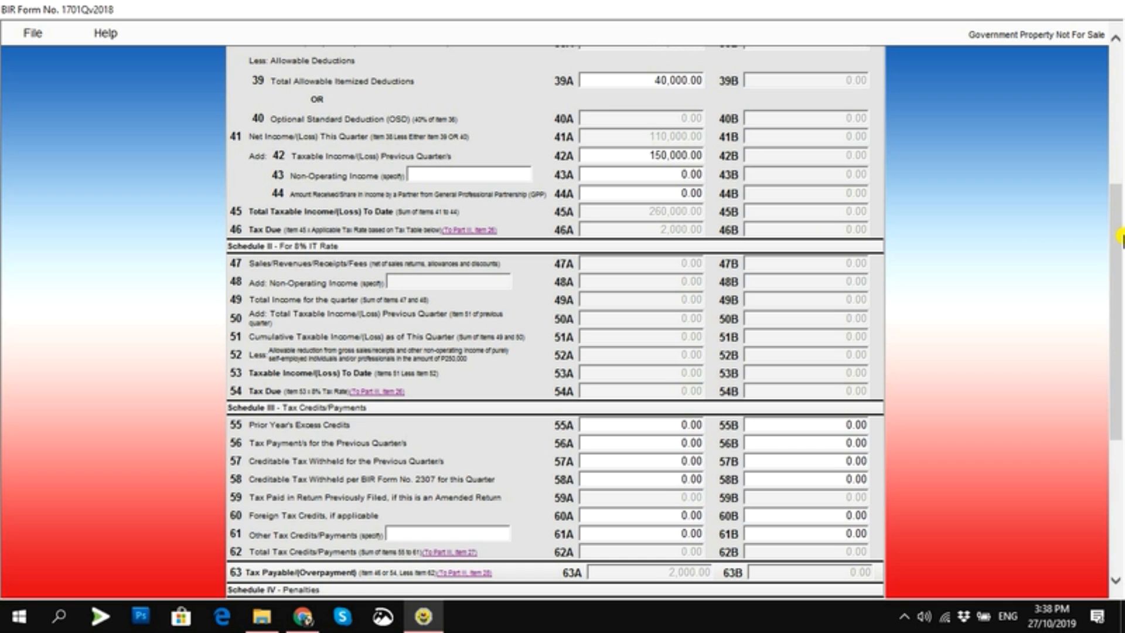
left_click_drag(1118, 270, 1123, 400)
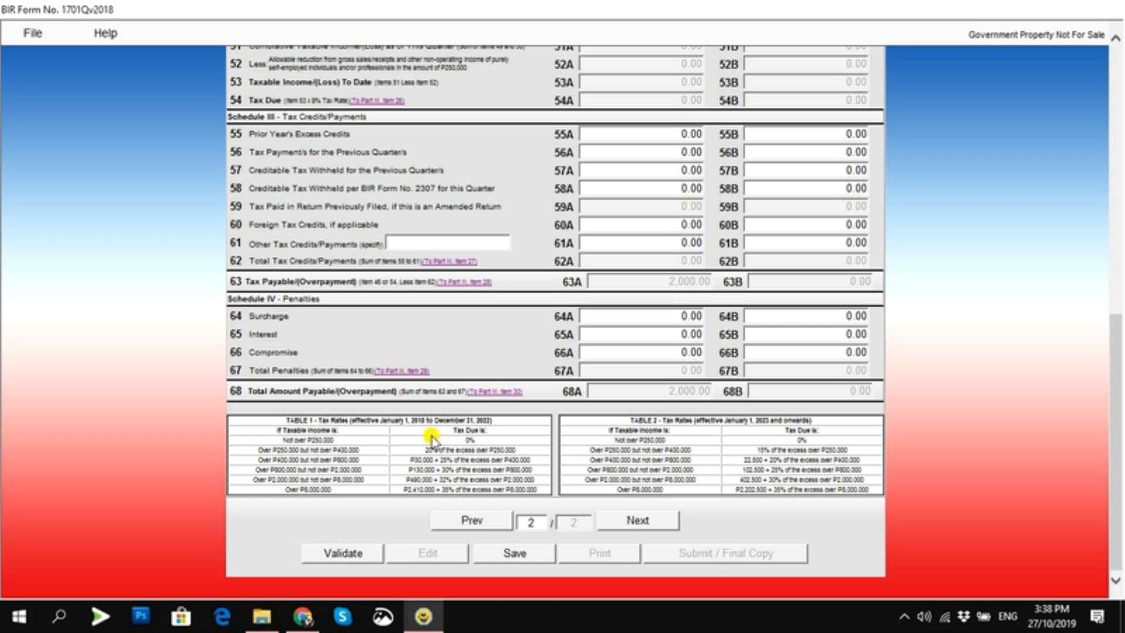
left_click_drag(1116, 452, 1123, 265)
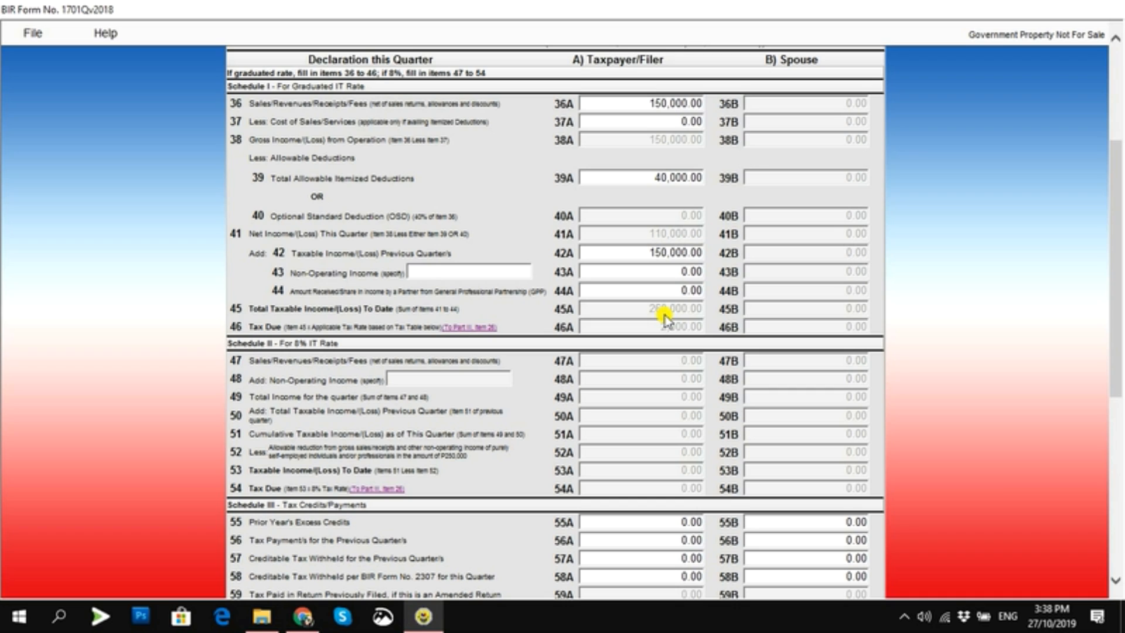
scroll(665, 317, "down", 5)
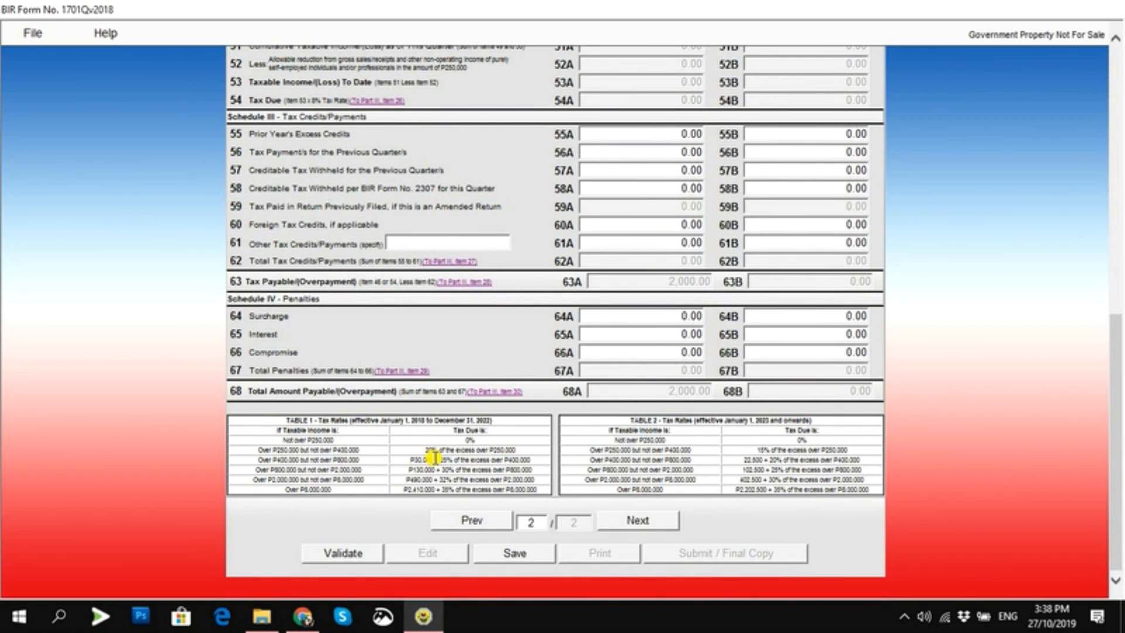
left_click_drag(1114, 466, 1111, 283)
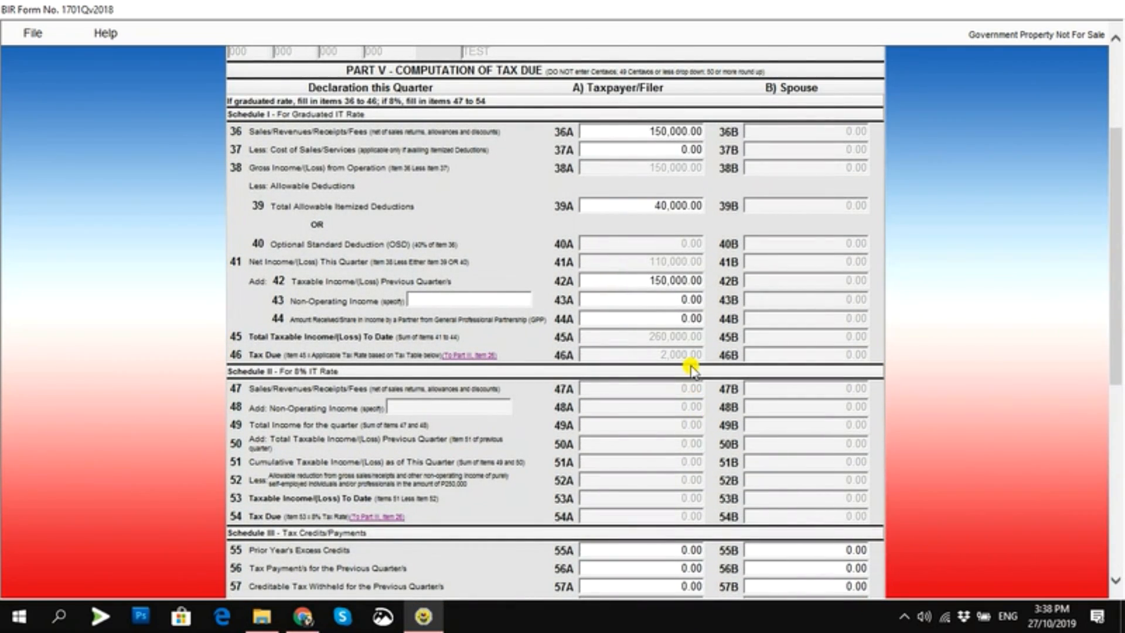
left_click_drag(1116, 257, 1121, 404)
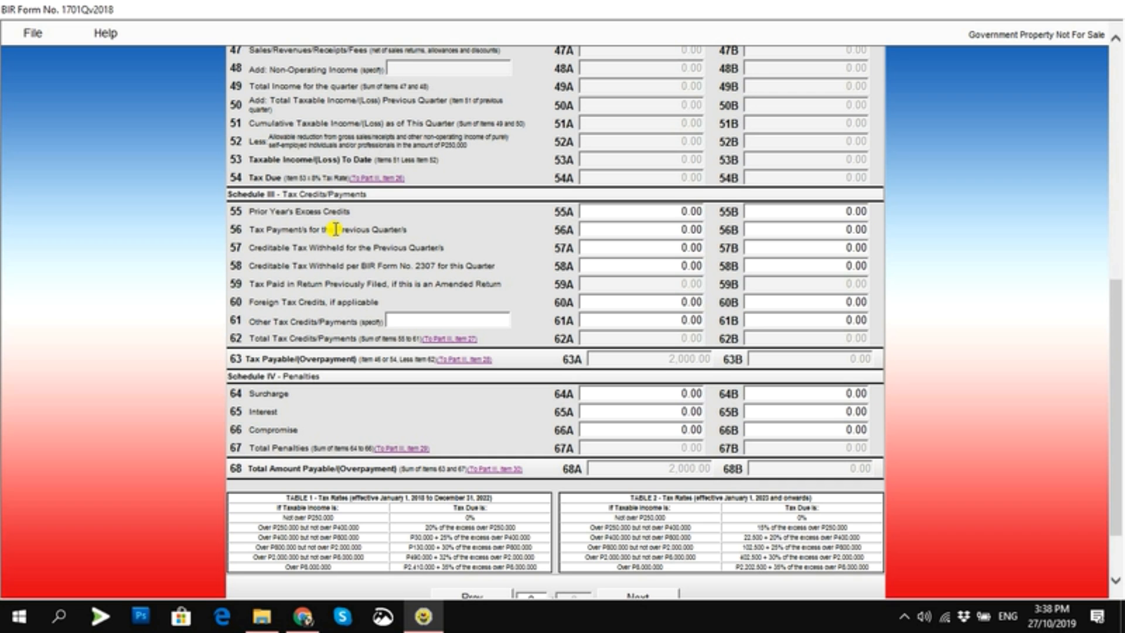
scroll(1101, 258, "up", 5)
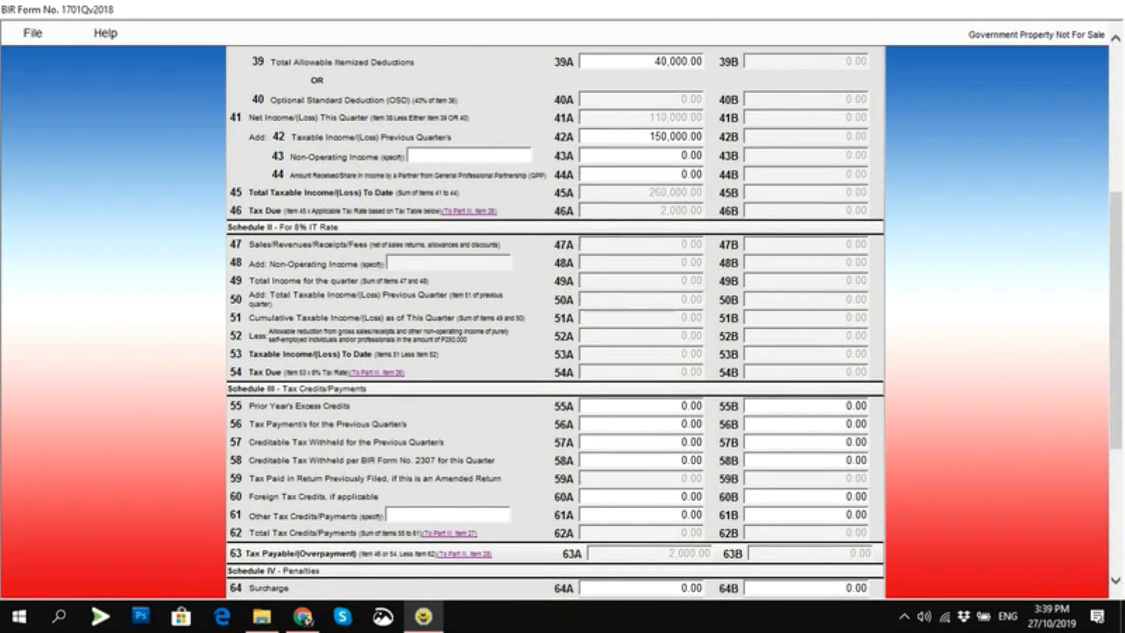
left_click(646, 132)
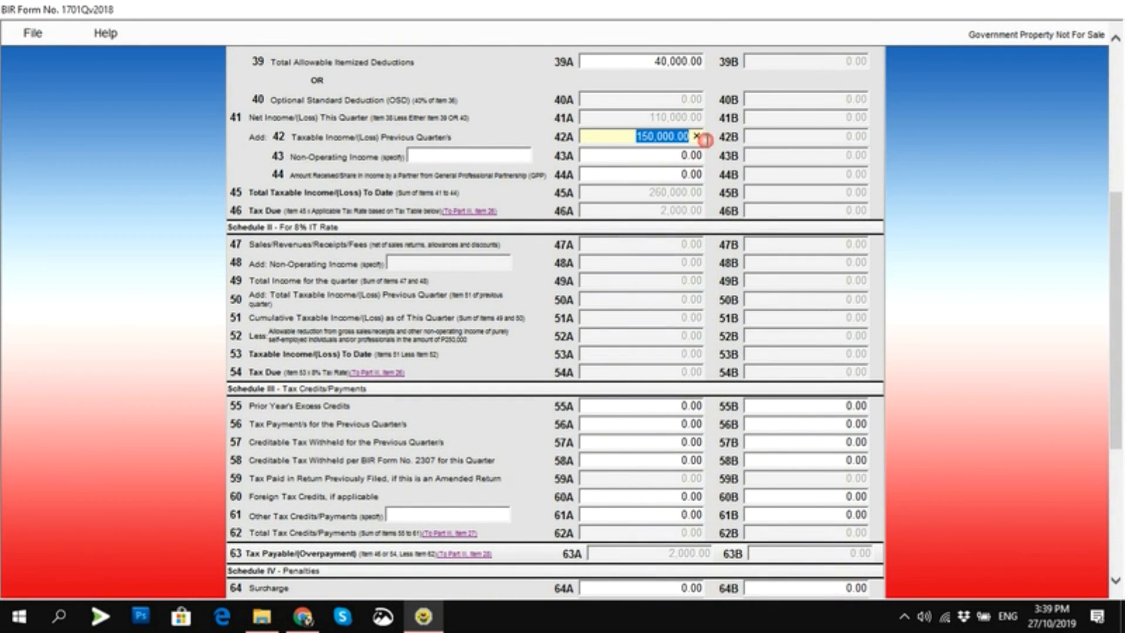
left_click_drag(1121, 271, 1122, 387)
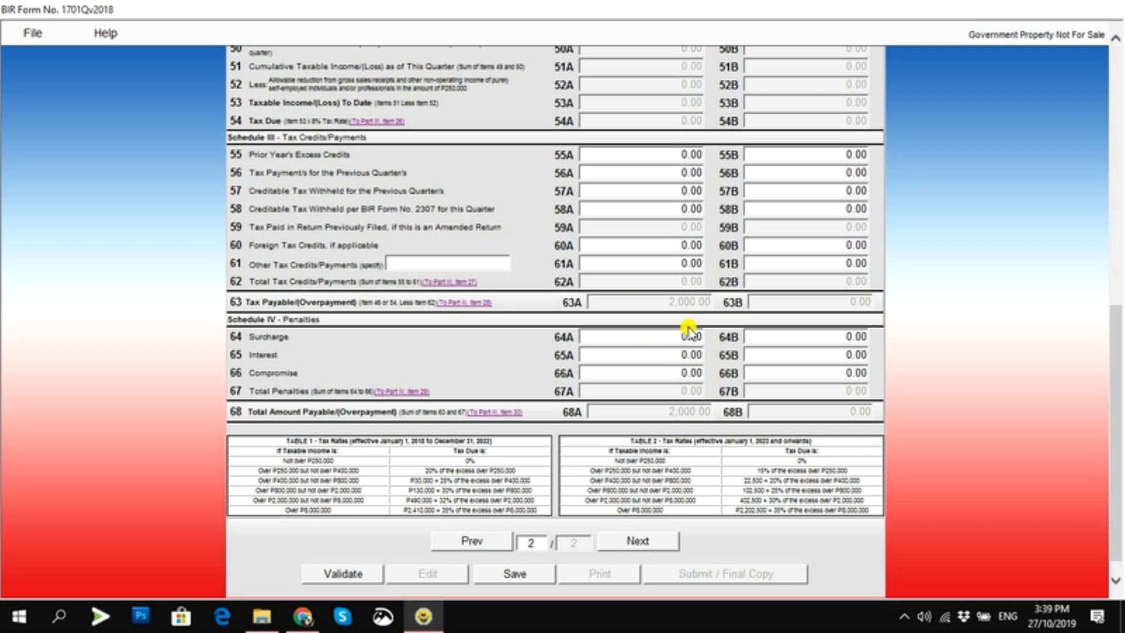
scroll(616, 404, "down", 1)
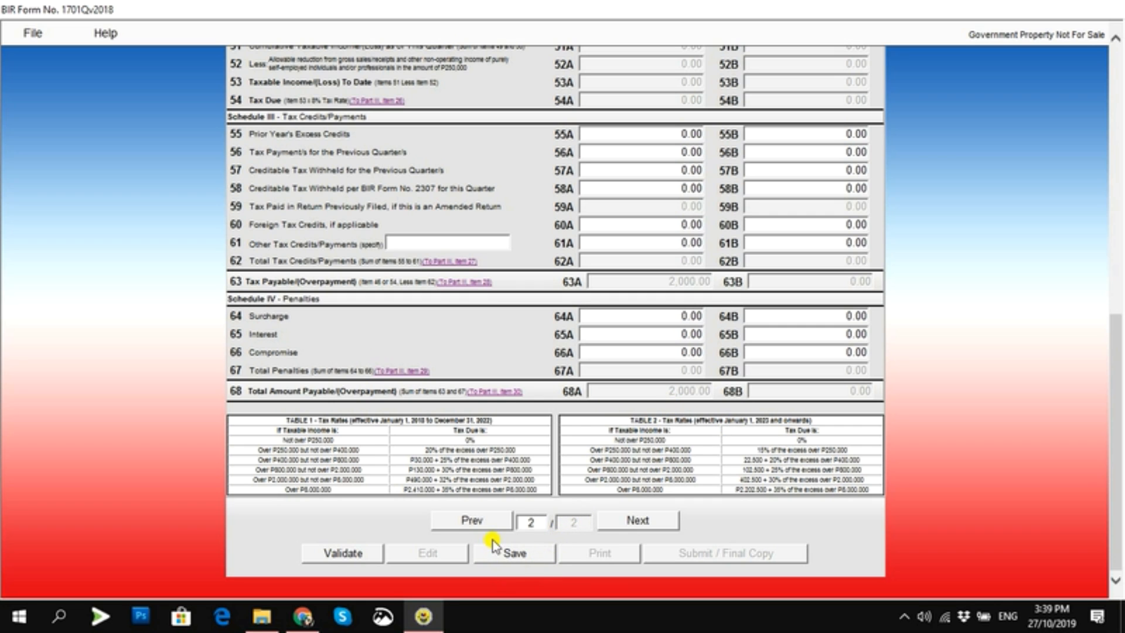
Return to page 1 of the form and validate the tax return
left_click(489, 523)
scroll(599, 404, "up", 1)
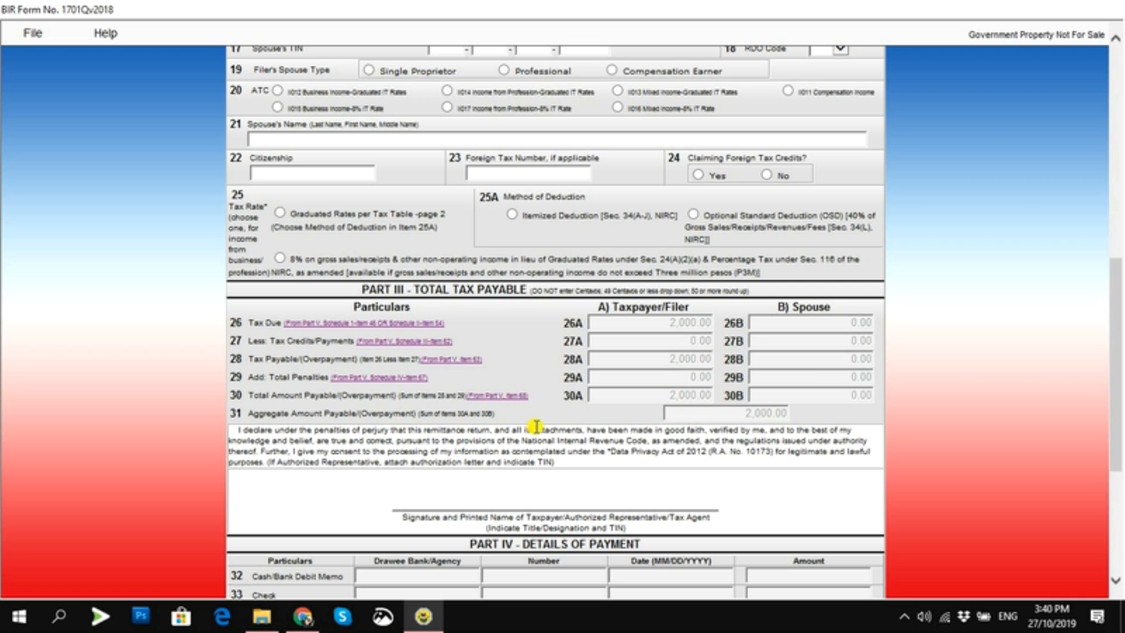
left_click_drag(1115, 312, 1120, 387)
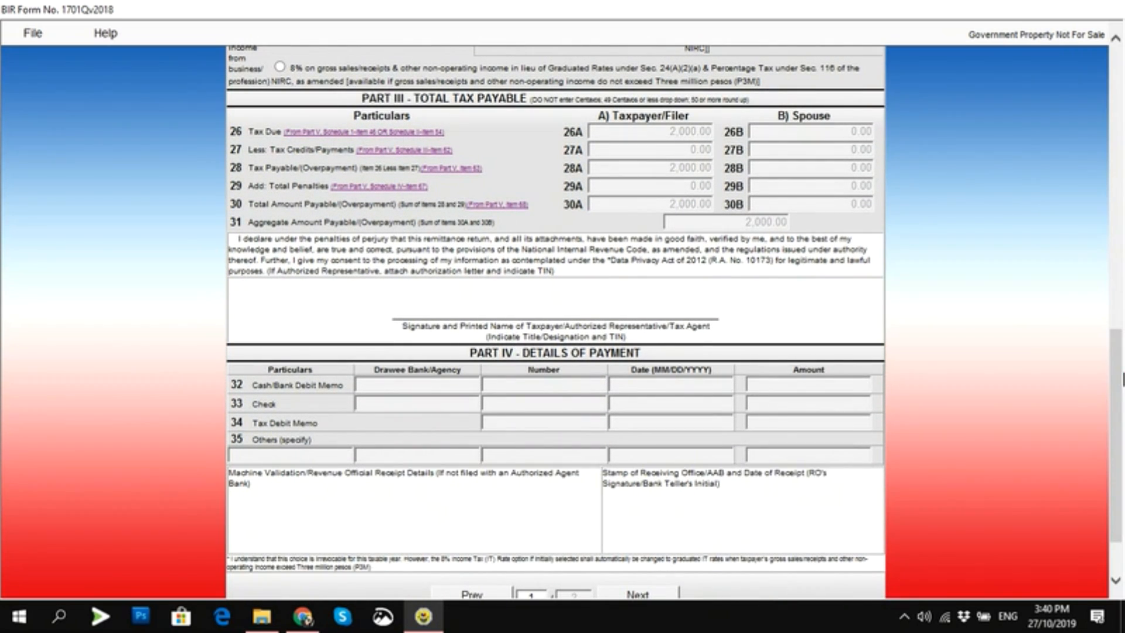
left_click_drag(1121, 340, 1124, 445)
left_click(330, 553)
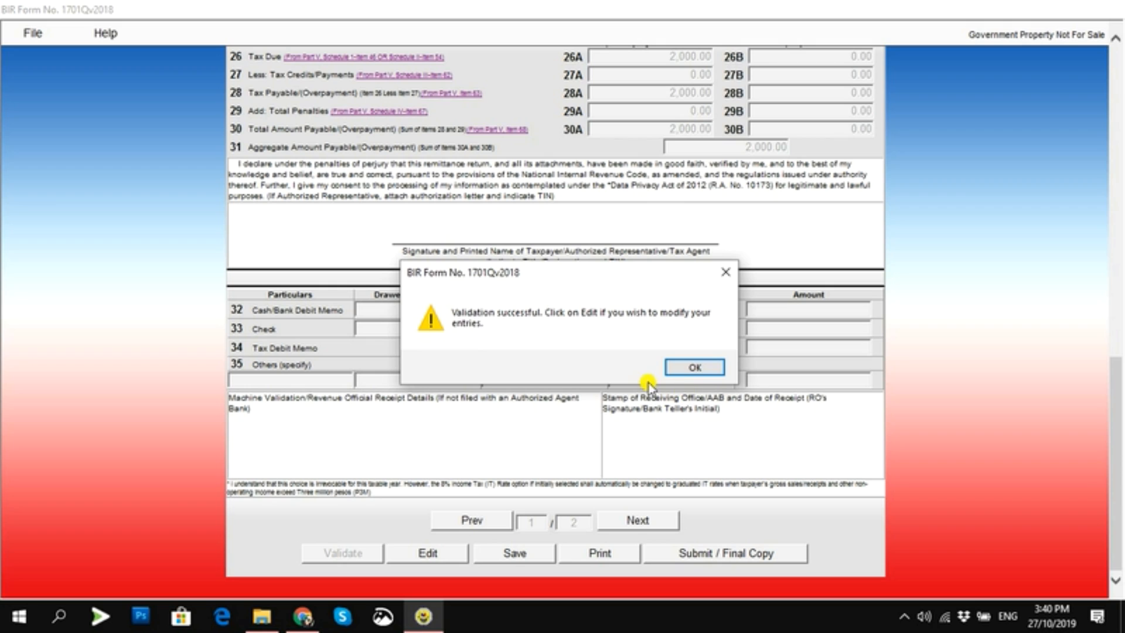
left_click(699, 369)
Review page 1 of the validated return, from the taxpayer's background information to the total tax payable and details of payment
left_click_drag(1121, 432, 1123, 146)
left_click_drag(1124, 143, 1123, 469)
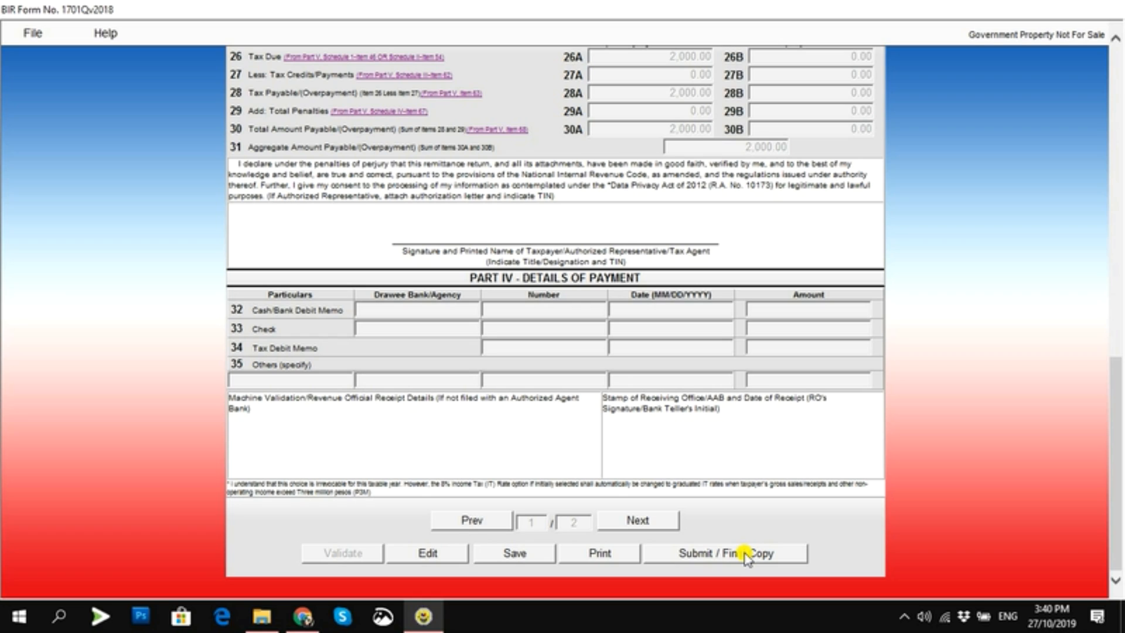
left_click_drag(1121, 503, 1122, 469)
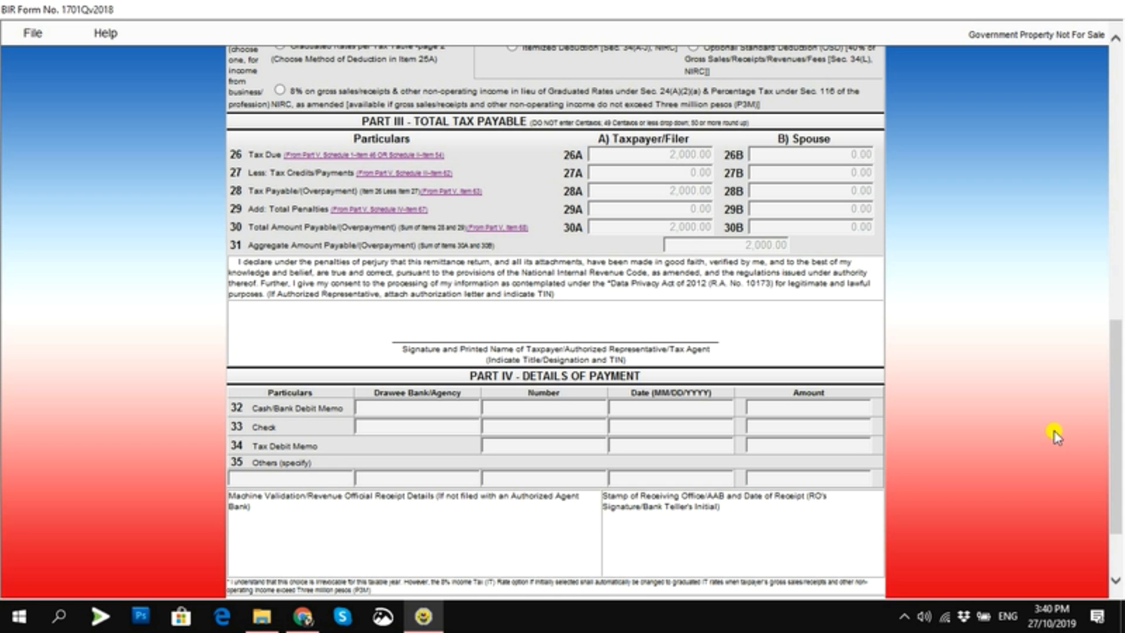
left_click_drag(1116, 433, 1120, 128)
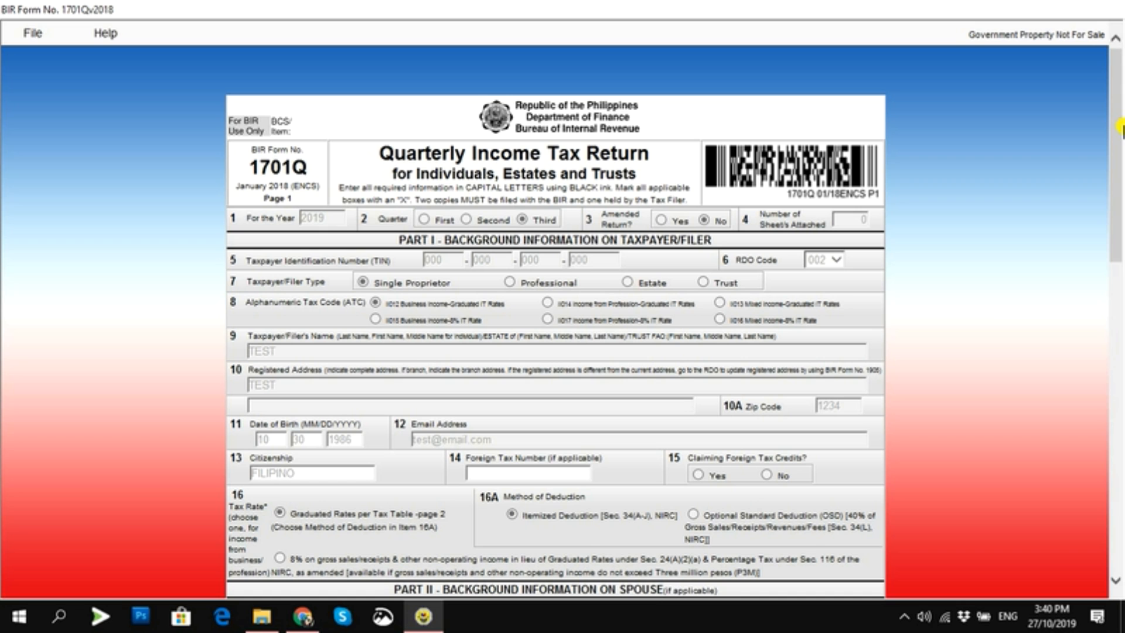
left_click_drag(1121, 127, 1122, 405)
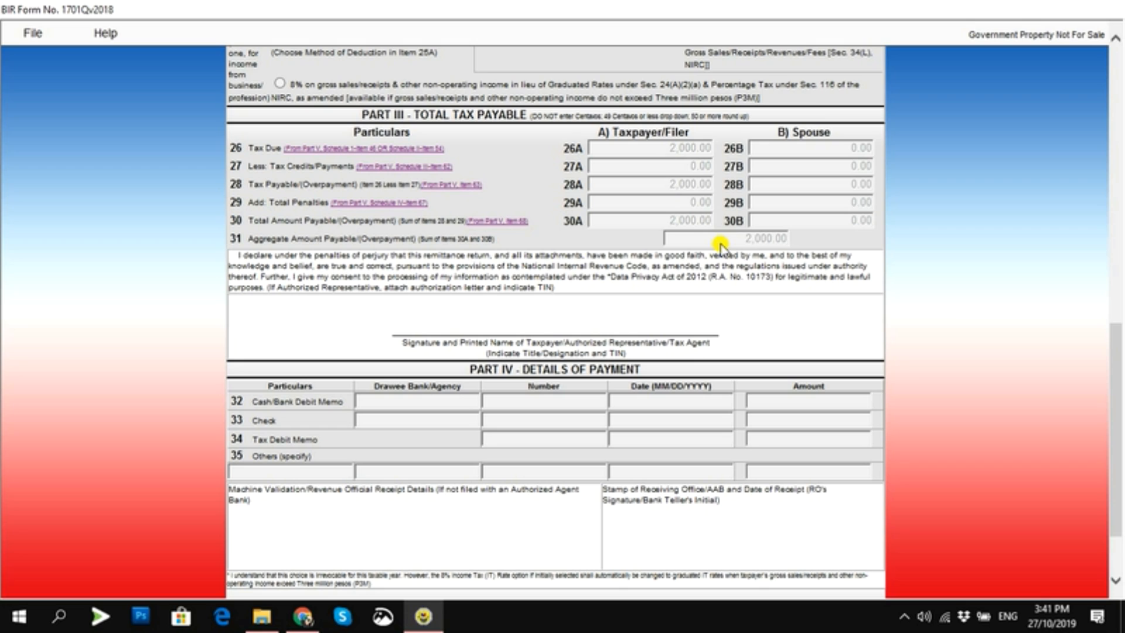
scroll(1120, 376, "down", 3)
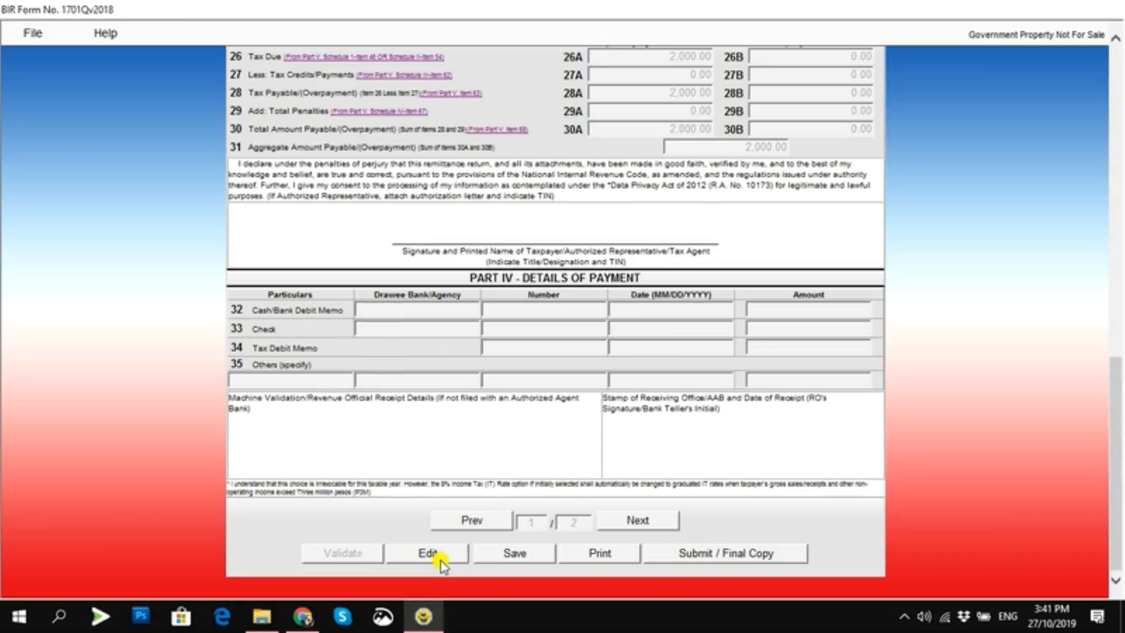
Reopen the return for editing and change the taxpayer's method of deduction in item 16A to Optional Standard Deduction (OSD)
left_click(440, 560)
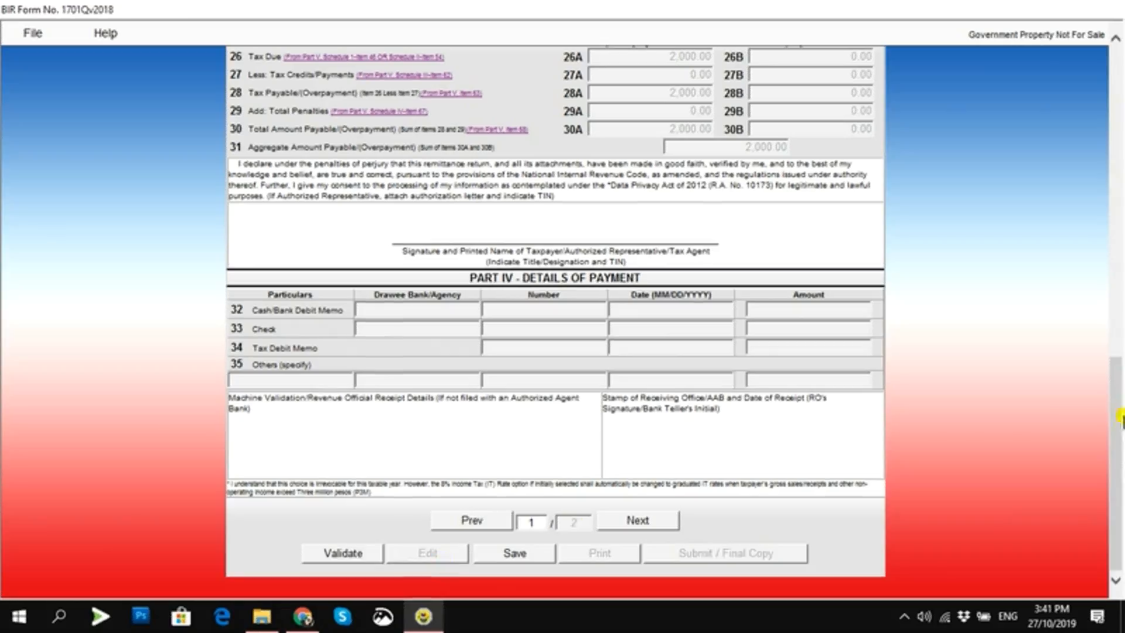
scroll(700, 288, "down", 3)
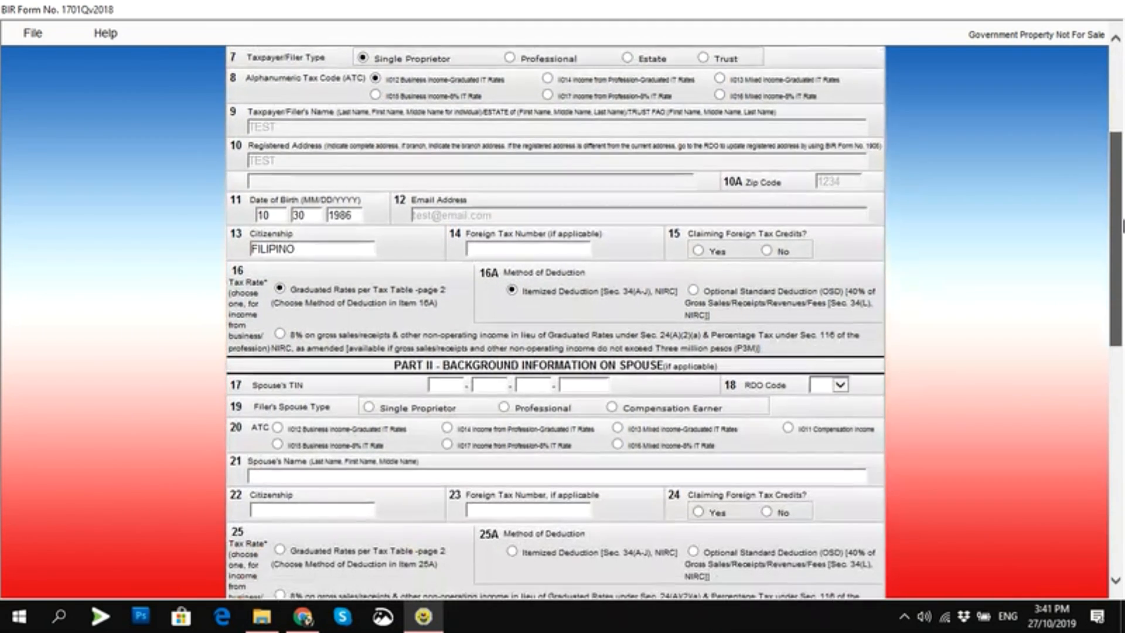
left_click(695, 290)
Open page 2 and examine the Graduated IT Rate computation under the Optional Standard Deduction
left_click_drag(1117, 255, 1122, 457)
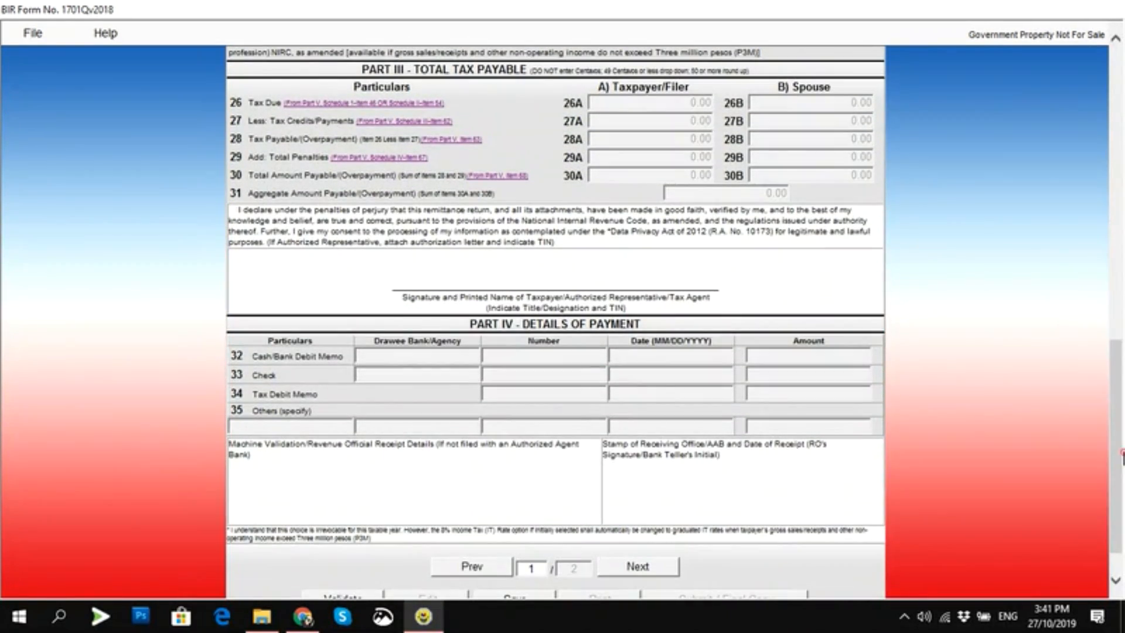
left_click(621, 566)
scroll(621, 411, "up", 15)
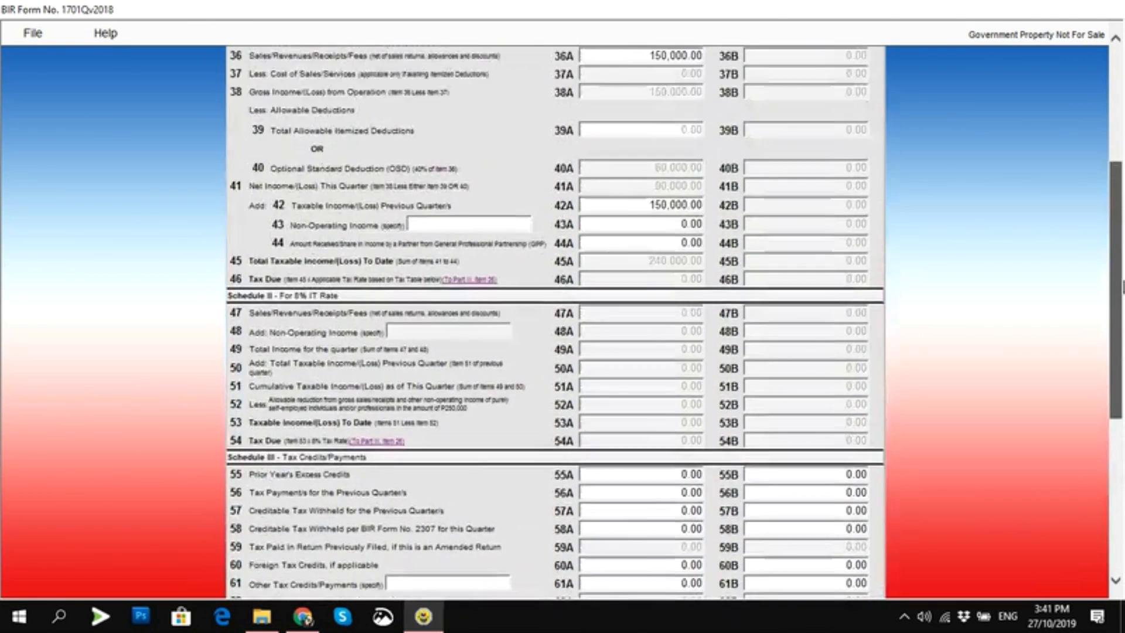
scroll(846, 414, "up", 1)
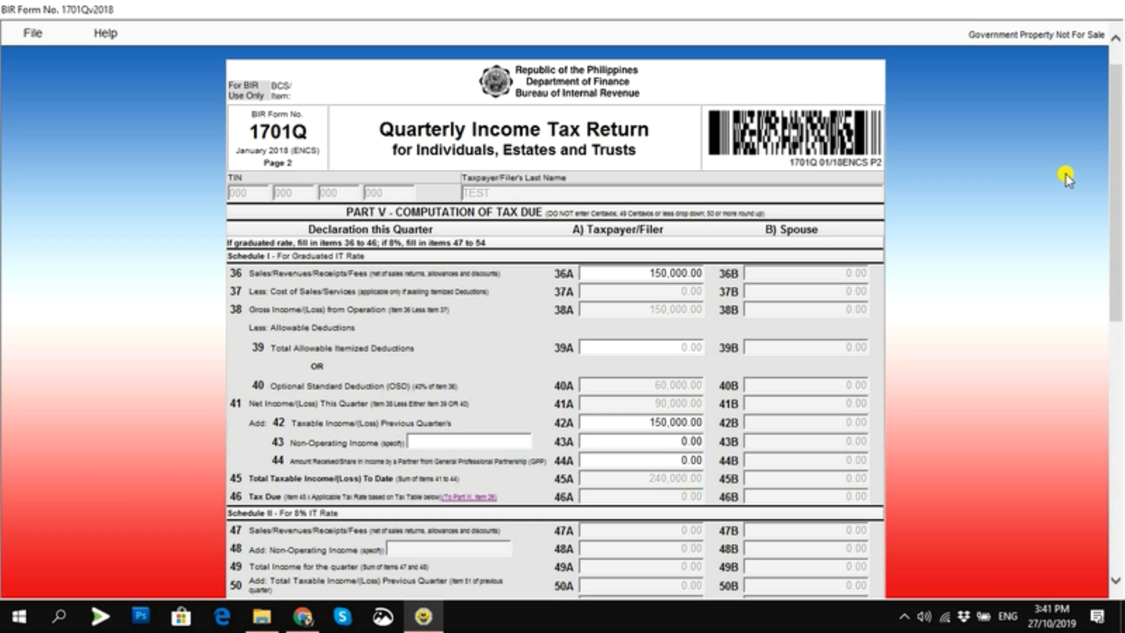
Check the taxpayer's Schedule I entries one by one, from sales in item 36A through previous quarters' income and items 43A to 46A
scroll(1067, 179, "down", 3)
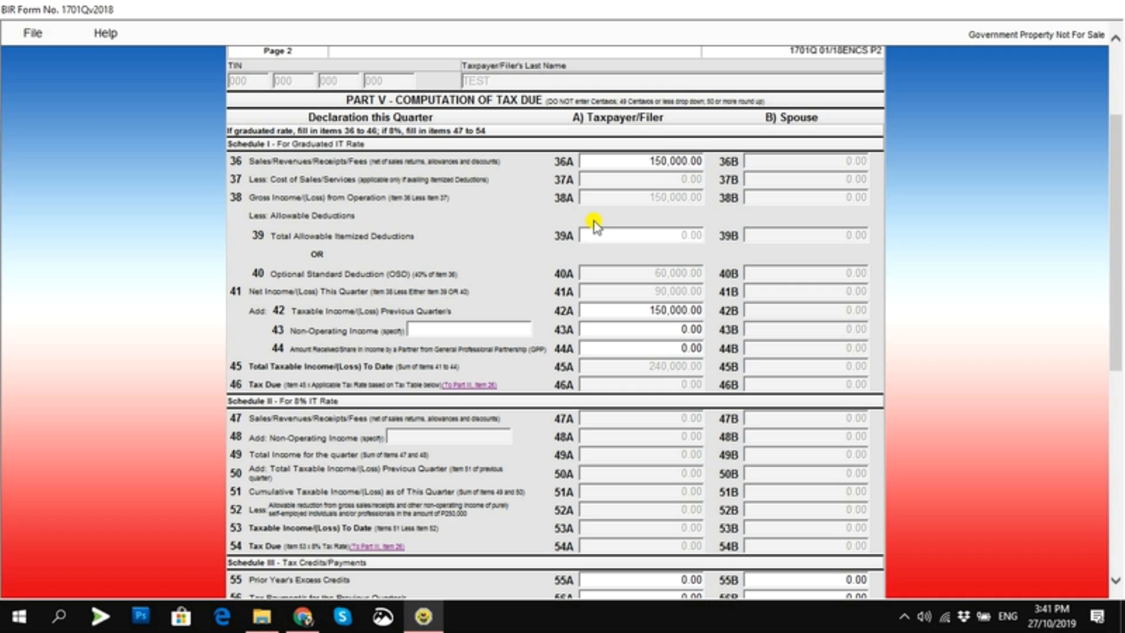
left_click(632, 161)
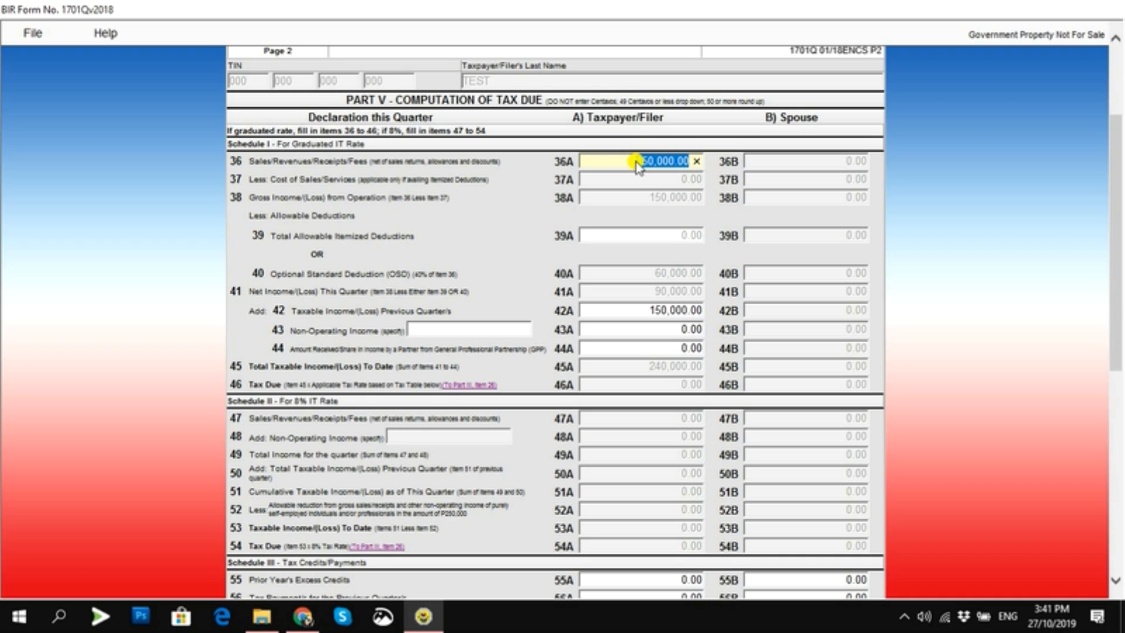
left_click(607, 230)
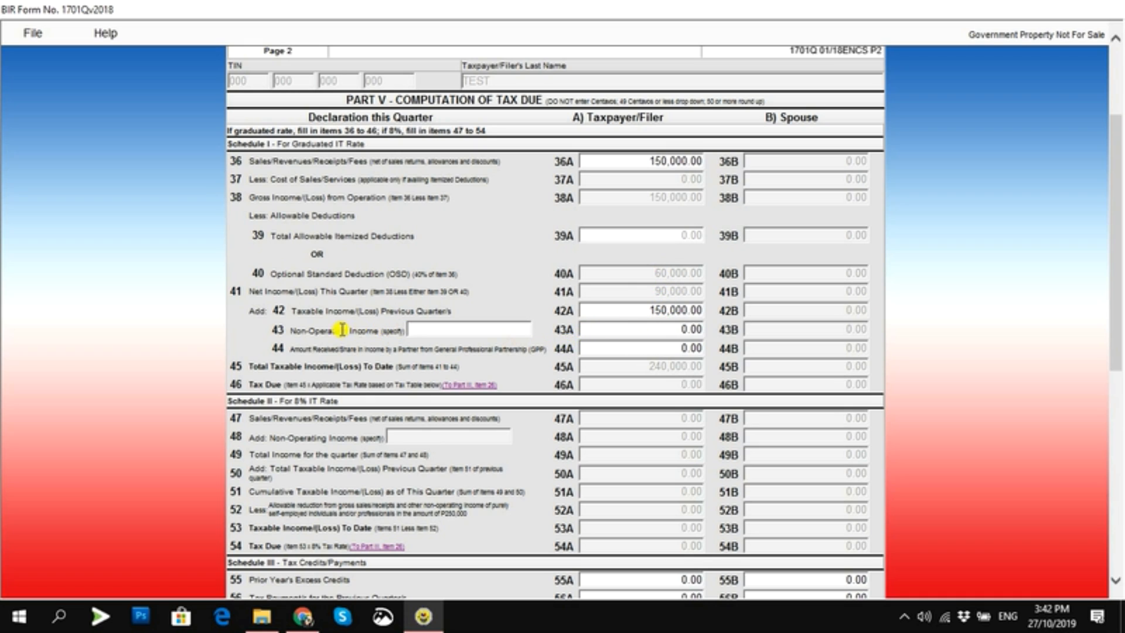
left_click(625, 311)
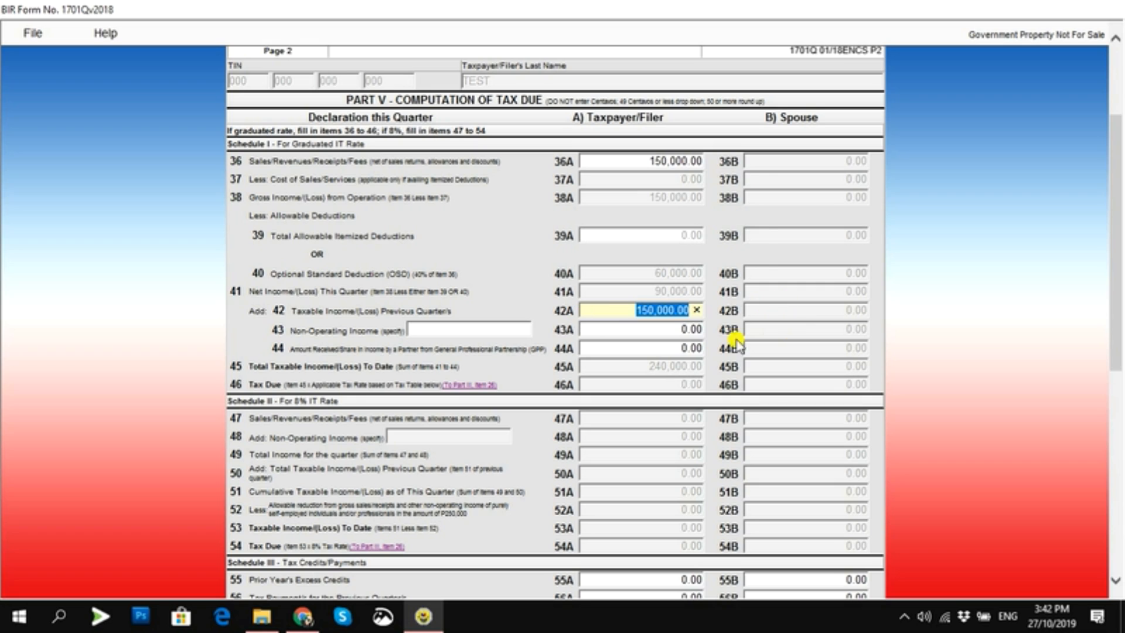
left_click(669, 332)
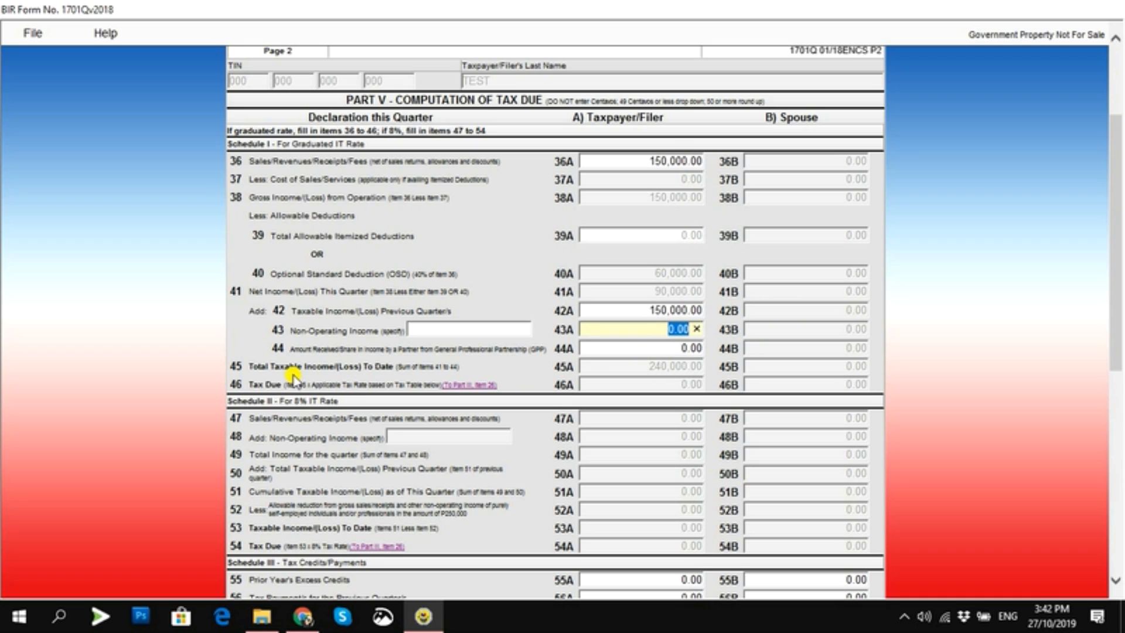
left_click(654, 348)
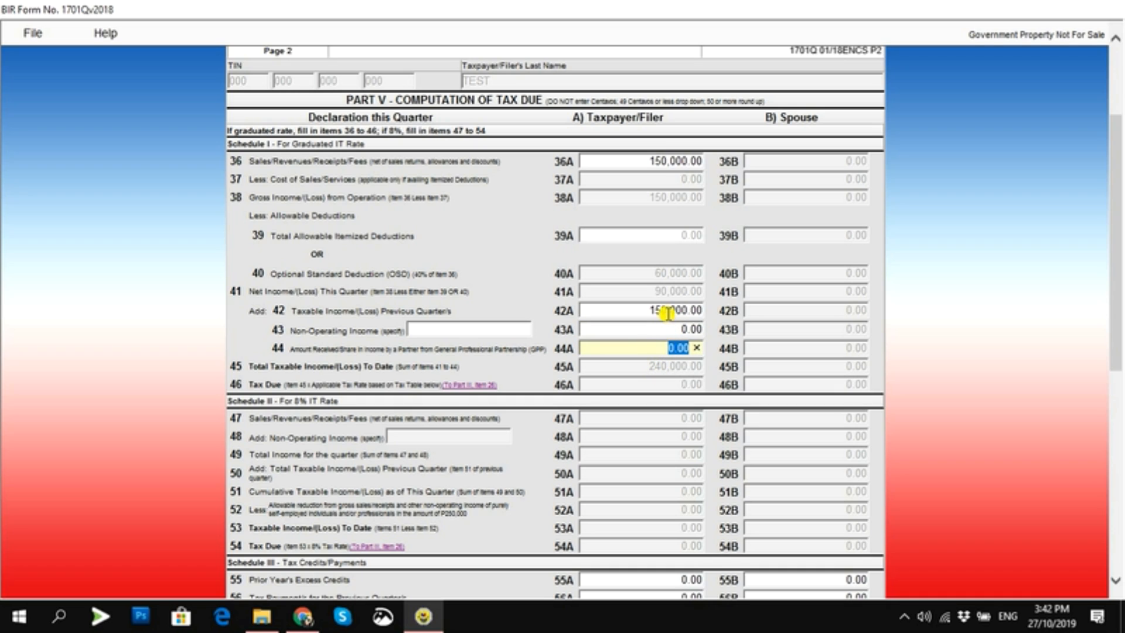
left_click_drag(1123, 322, 1120, 368)
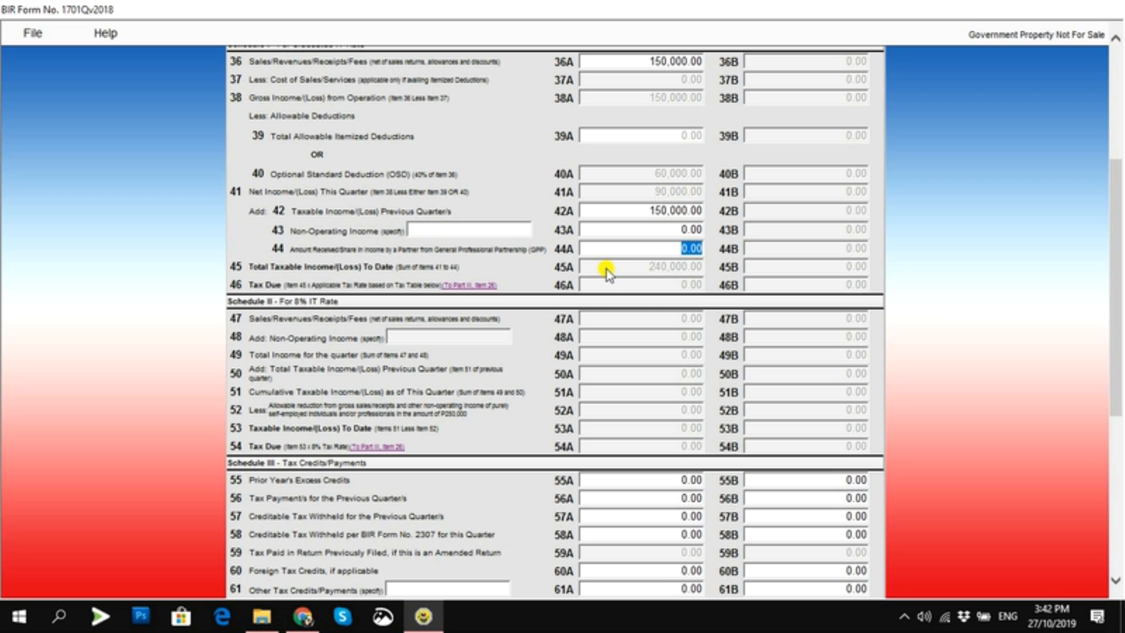
Go back to page 1 of the form and validate the return with the Optional Standard Deduction
left_click_drag(1122, 299, 1124, 467)
left_click(472, 520)
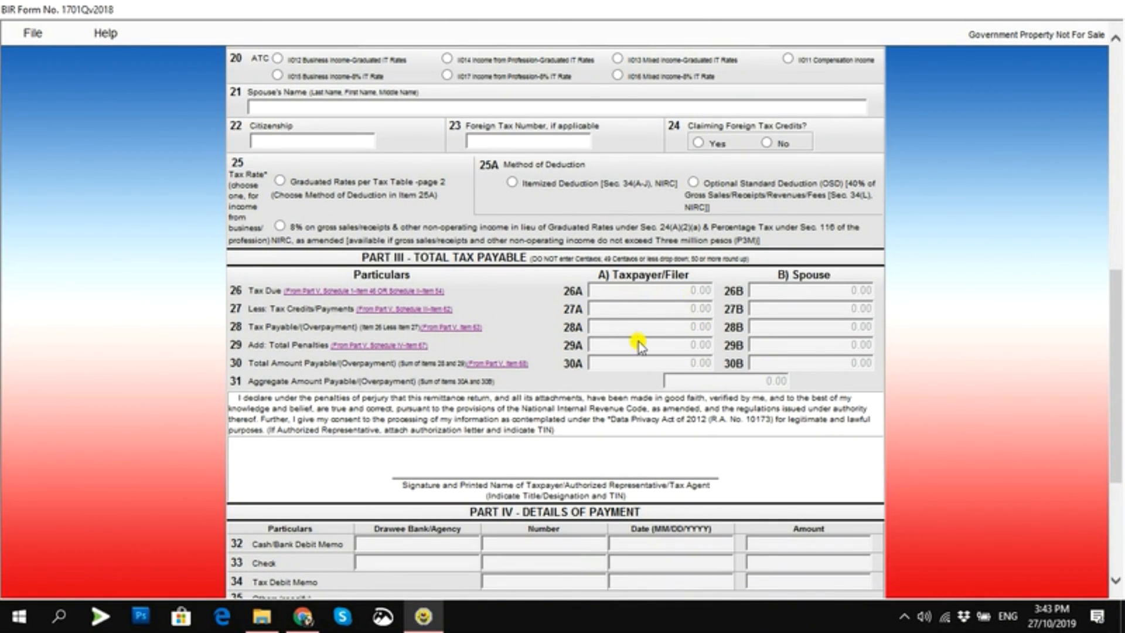
left_click_drag(1121, 328, 1121, 424)
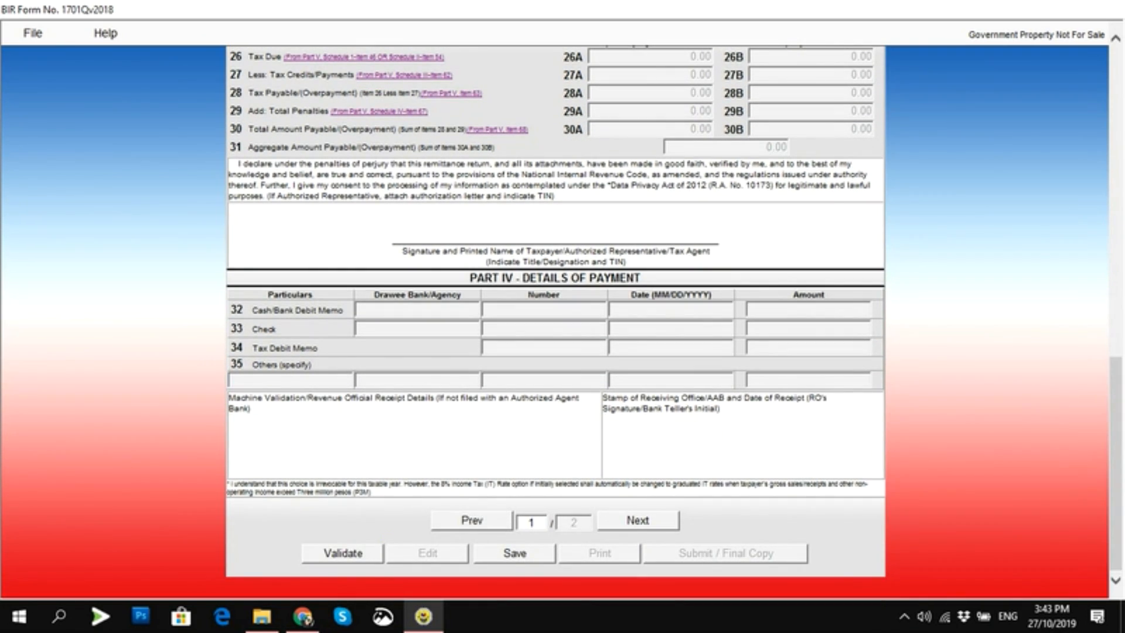
left_click(351, 554)
left_click(685, 370)
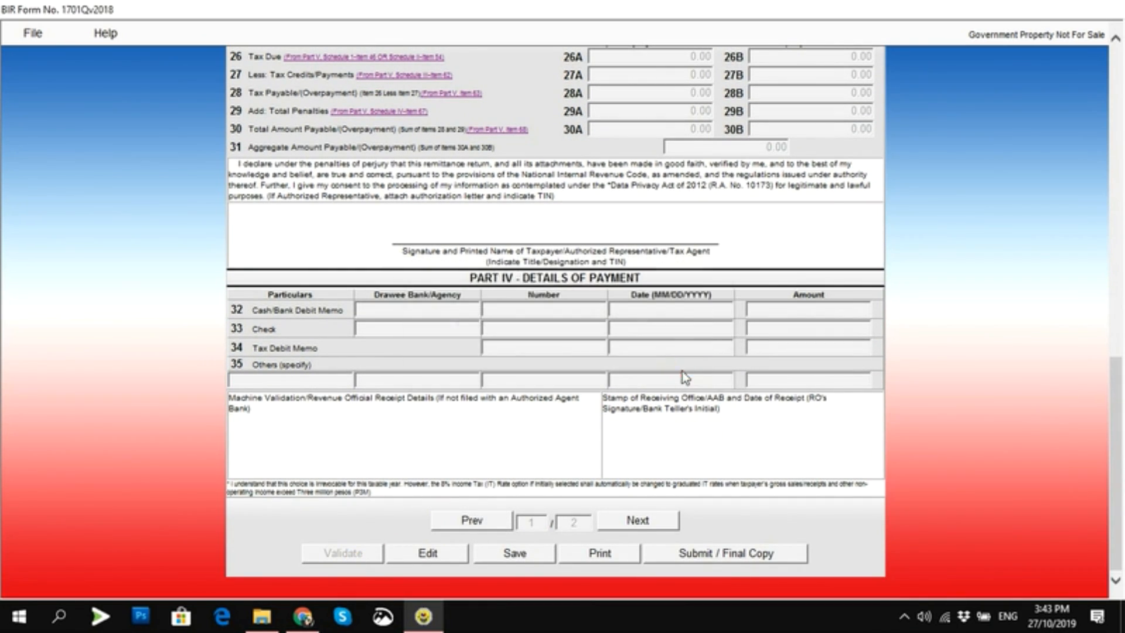
left_click_drag(1121, 487, 1122, 302)
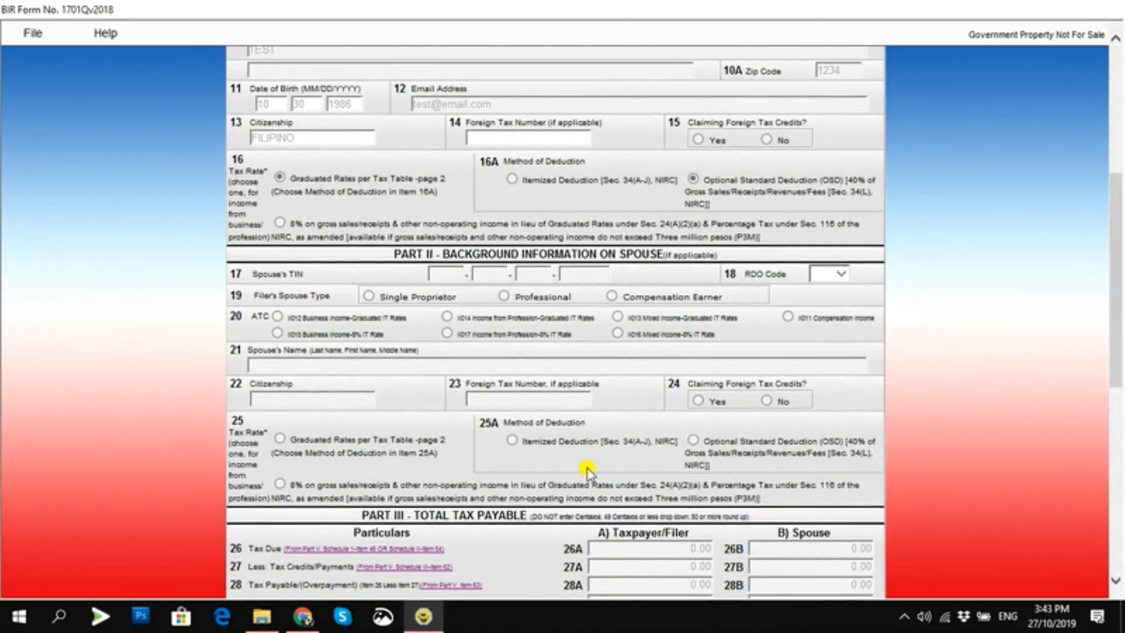